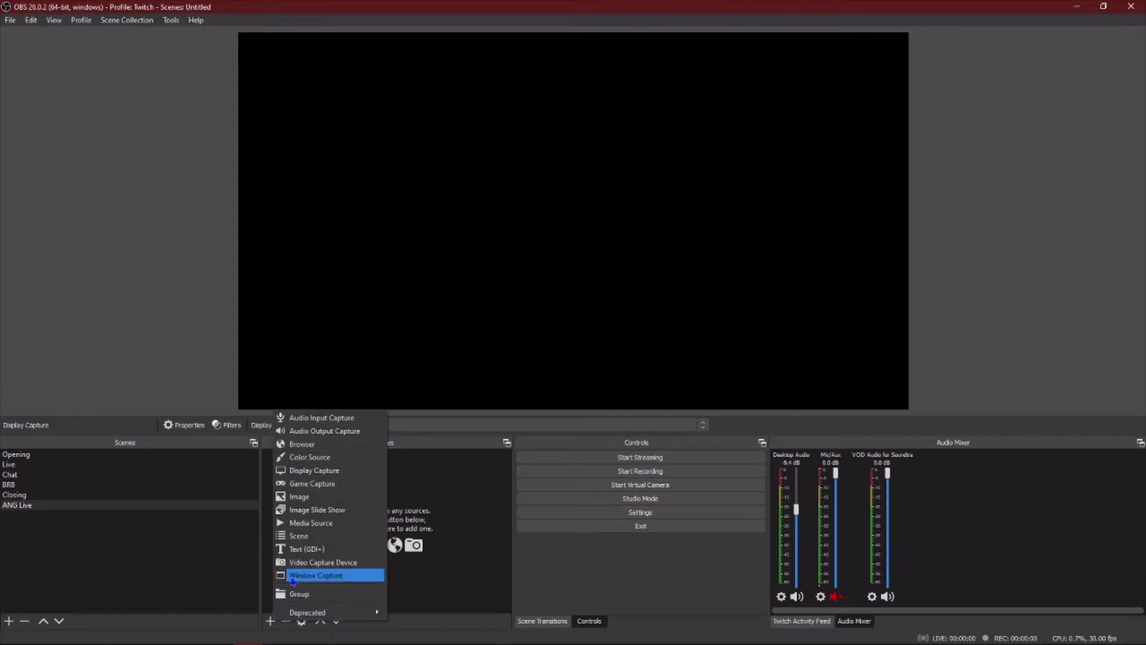
Add a new display capture source named Display Capture 2 that captures Display 2
{"action": "left_click", "coordinate": [338, 471]}
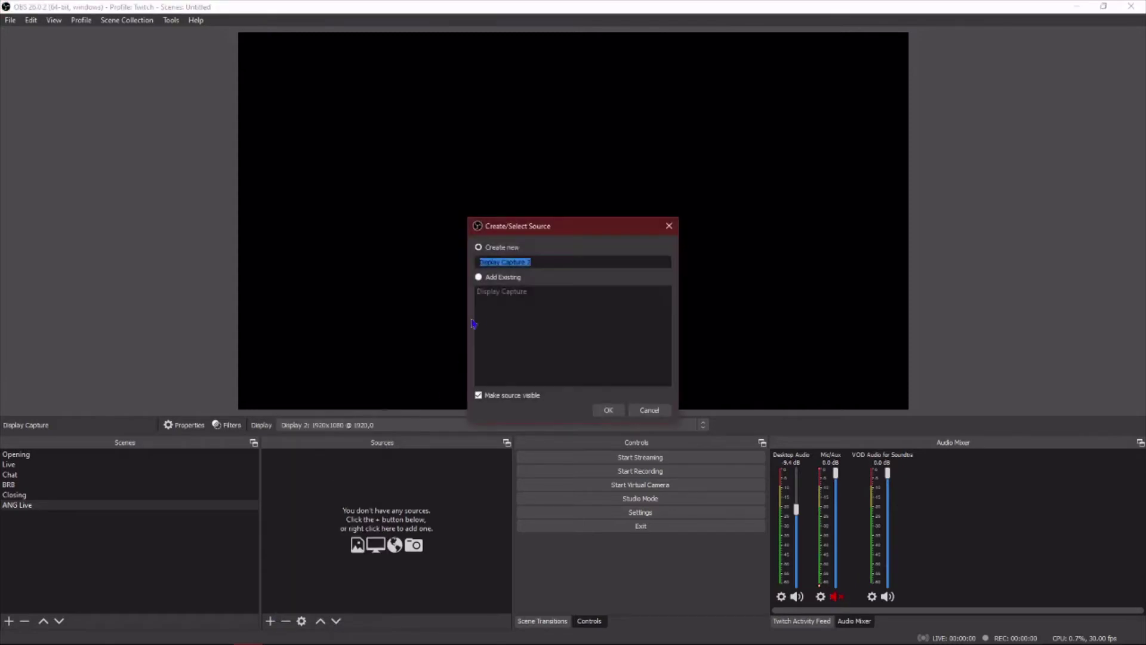
{"action": "left_click", "coordinate": [607, 410]}
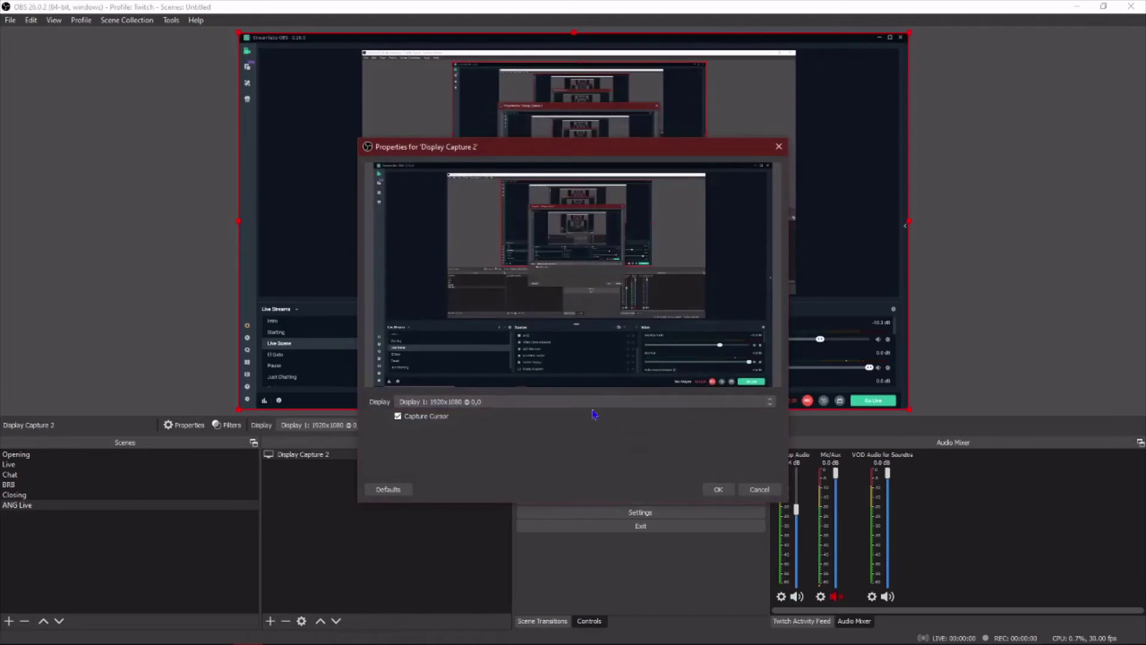
{"action": "left_click", "coordinate": [599, 405]}
{"action": "left_click", "coordinate": [586, 421]}
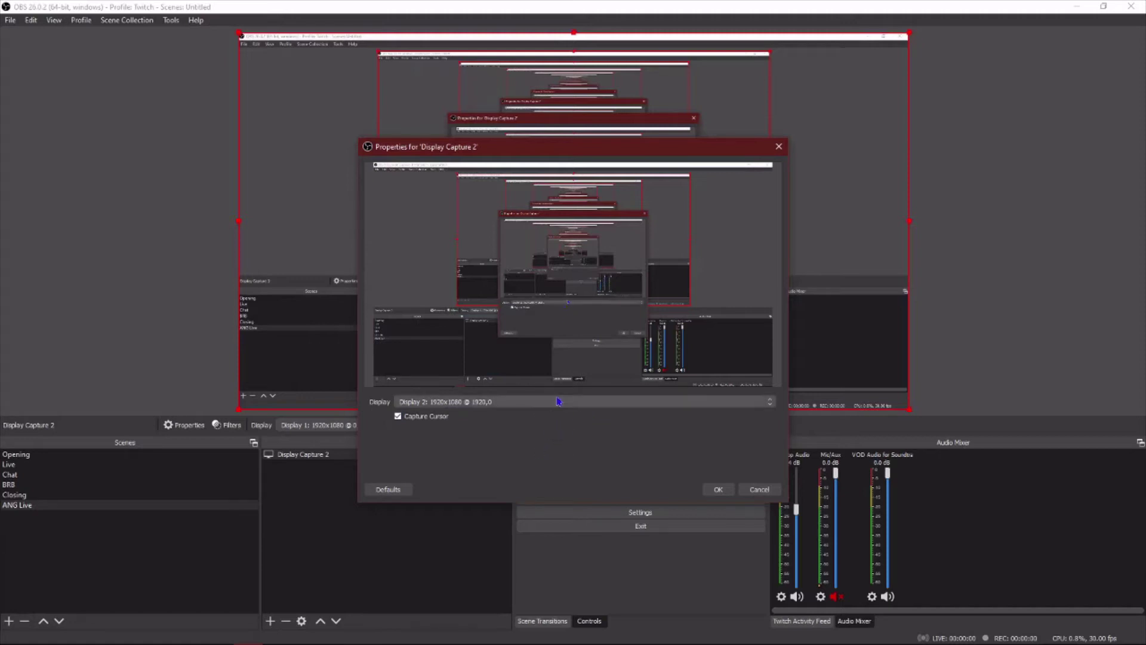
{"action": "left_click", "coordinate": [561, 405]}
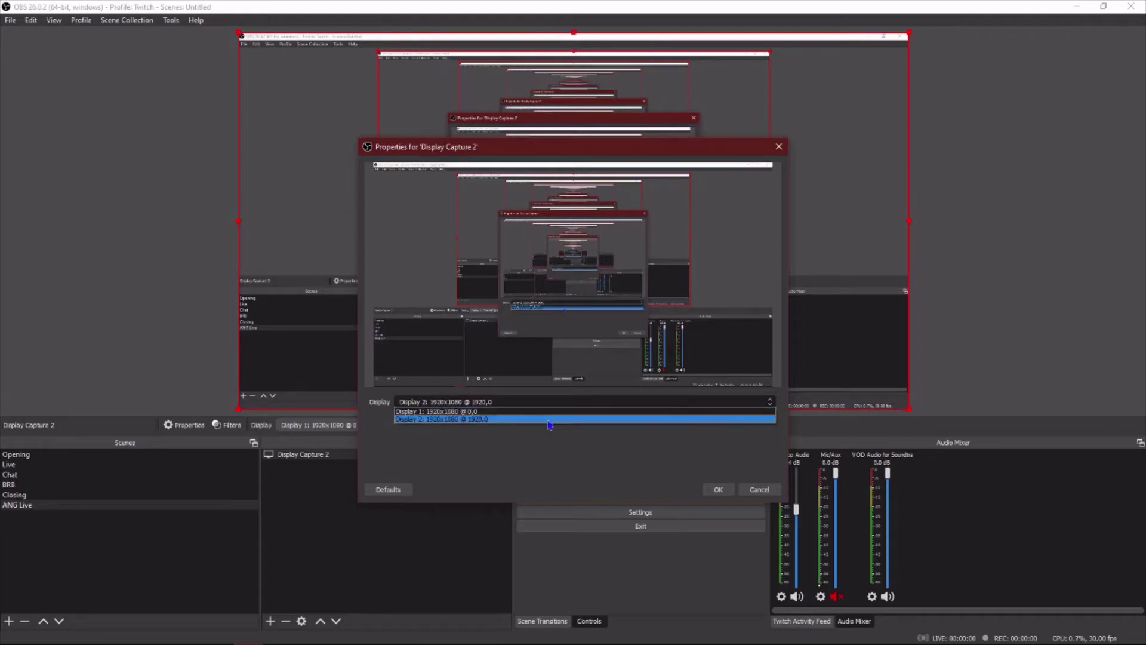
{"action": "left_click", "coordinate": [555, 419]}
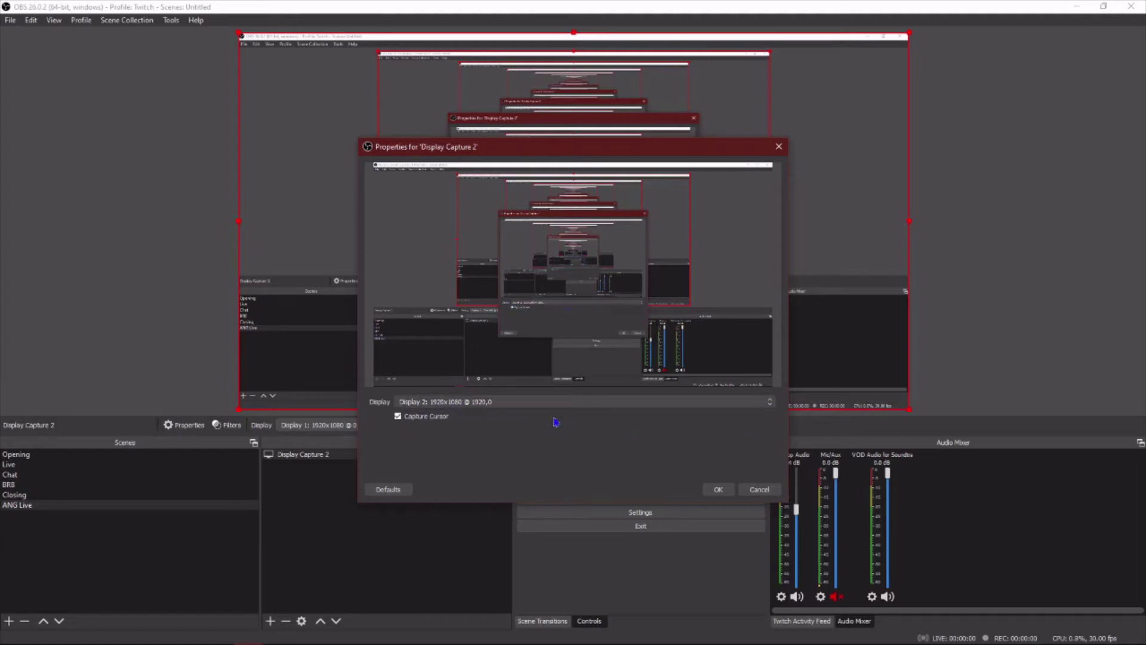
{"action": "left_click", "coordinate": [718, 490]}
Add the existing cam video capture source to the scene and place it in the canvas's lower-right corner
{"action": "left_click", "coordinate": [270, 621]}
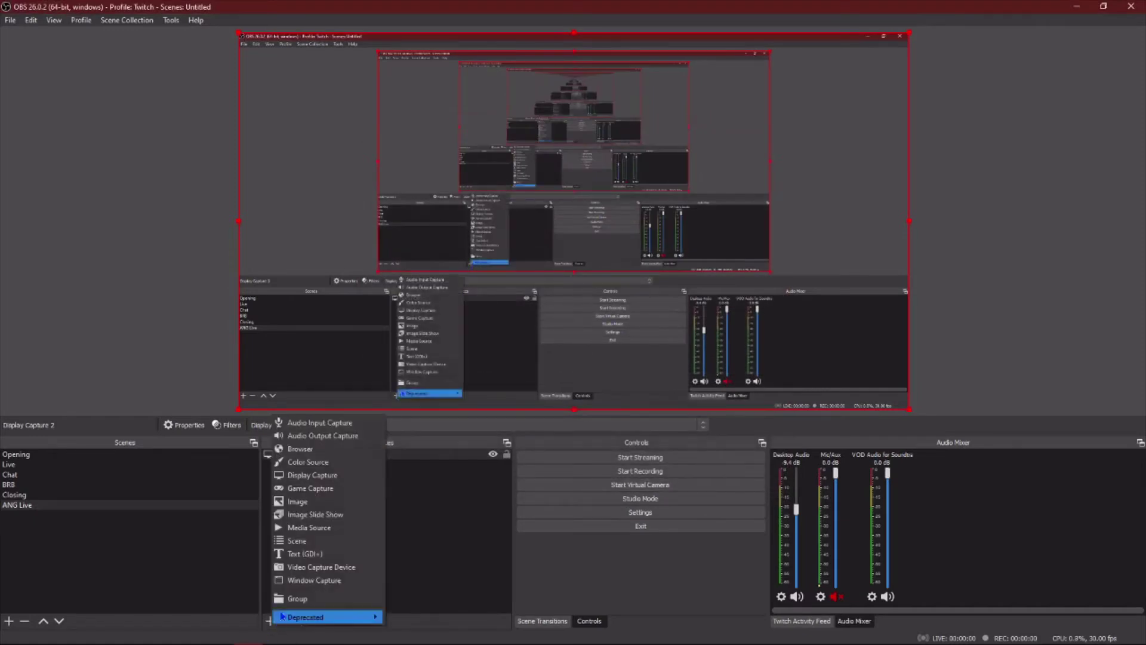
{"action": "left_click", "coordinate": [361, 572]}
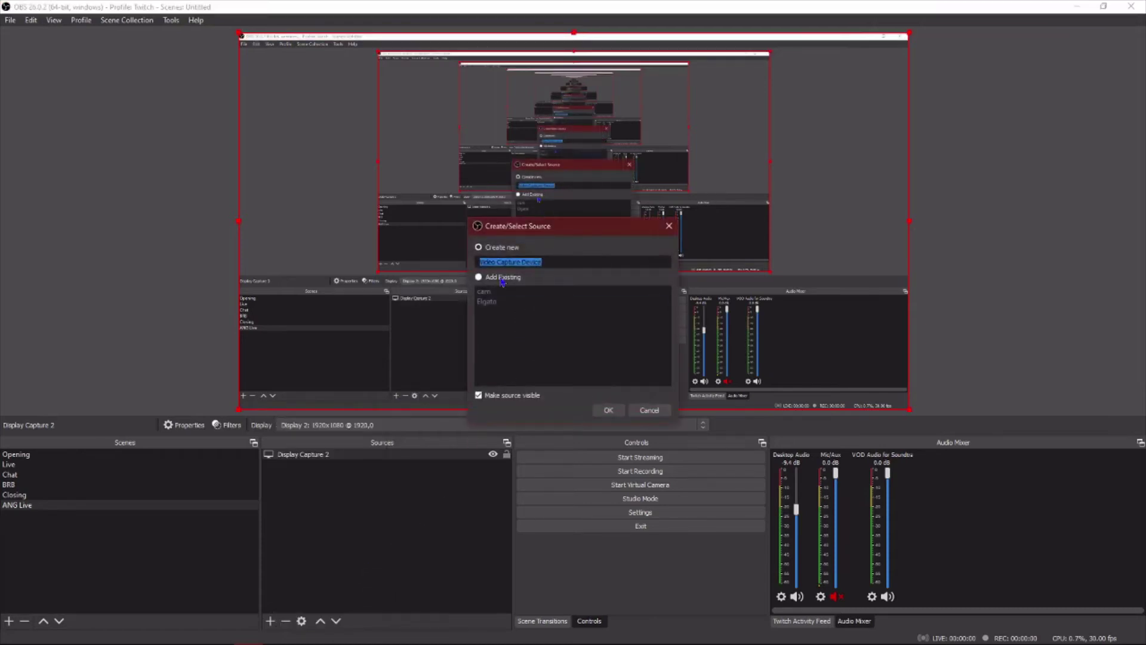
{"action": "left_click", "coordinate": [479, 277]}
{"action": "left_click", "coordinate": [485, 291]}
{"action": "left_click", "coordinate": [608, 410]}
{"action": "left_click_drag", "start_coordinate": [319, 120], "coordinate": [836, 347]}
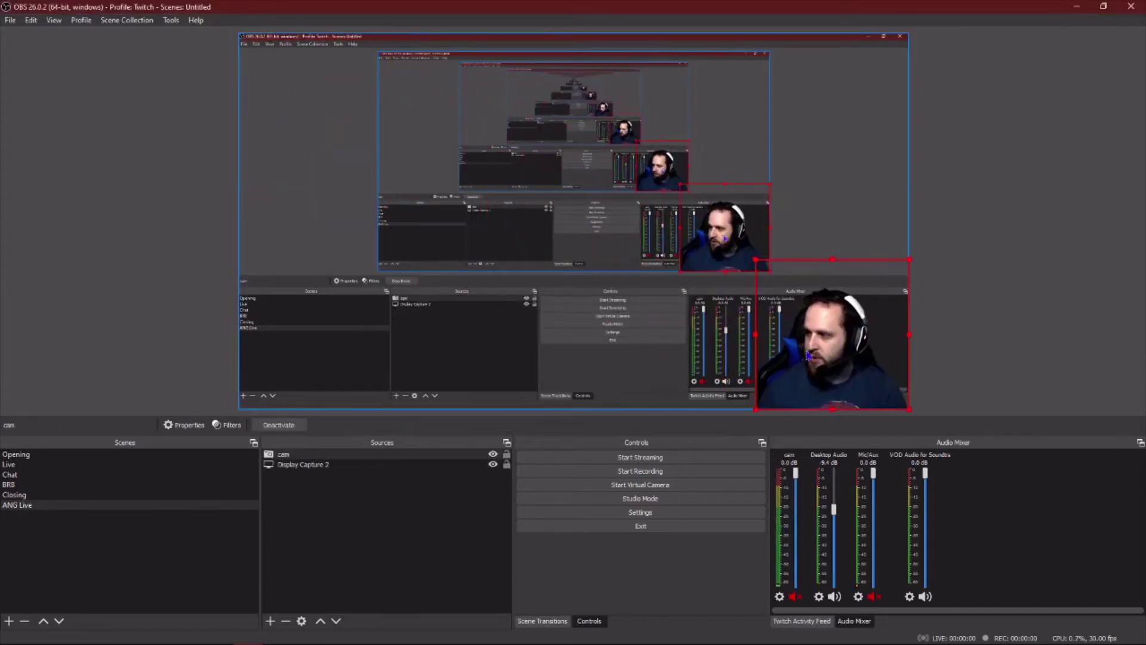
Create a new video capture device source named "ang cam" with HD Pro Webcam C920 as its device
{"action": "left_click", "coordinate": [269, 622]}
{"action": "left_click", "coordinate": [336, 566]}
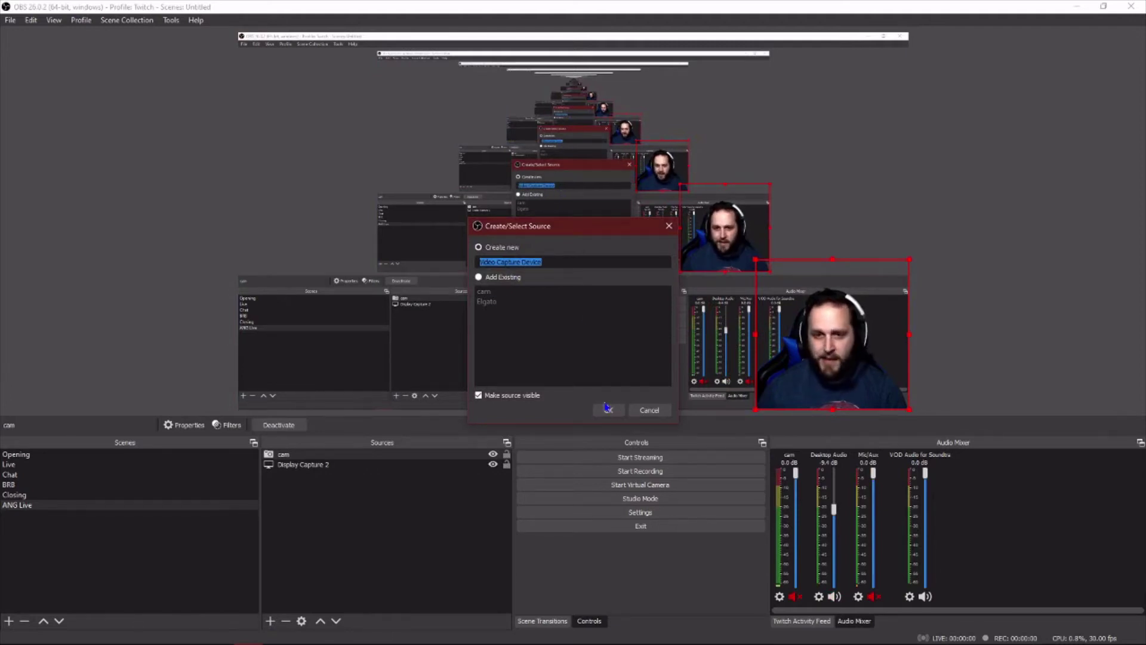
{"action": "type", "text": "ang"}
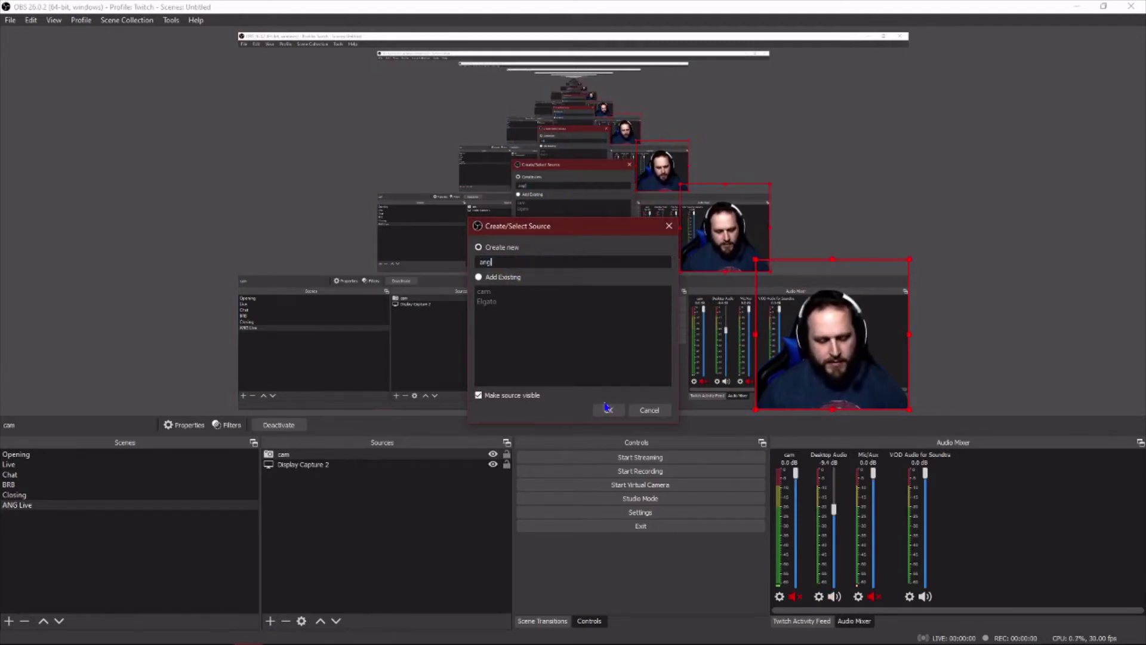
{"action": "type", "text": " cam"}
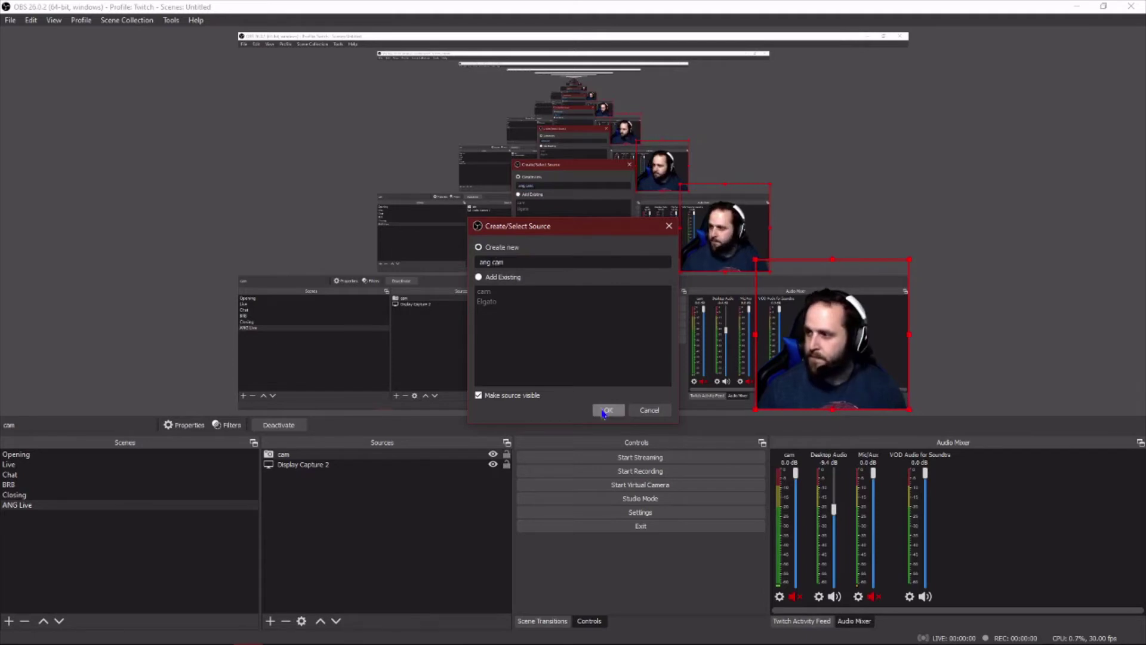
{"action": "left_click", "coordinate": [611, 411]}
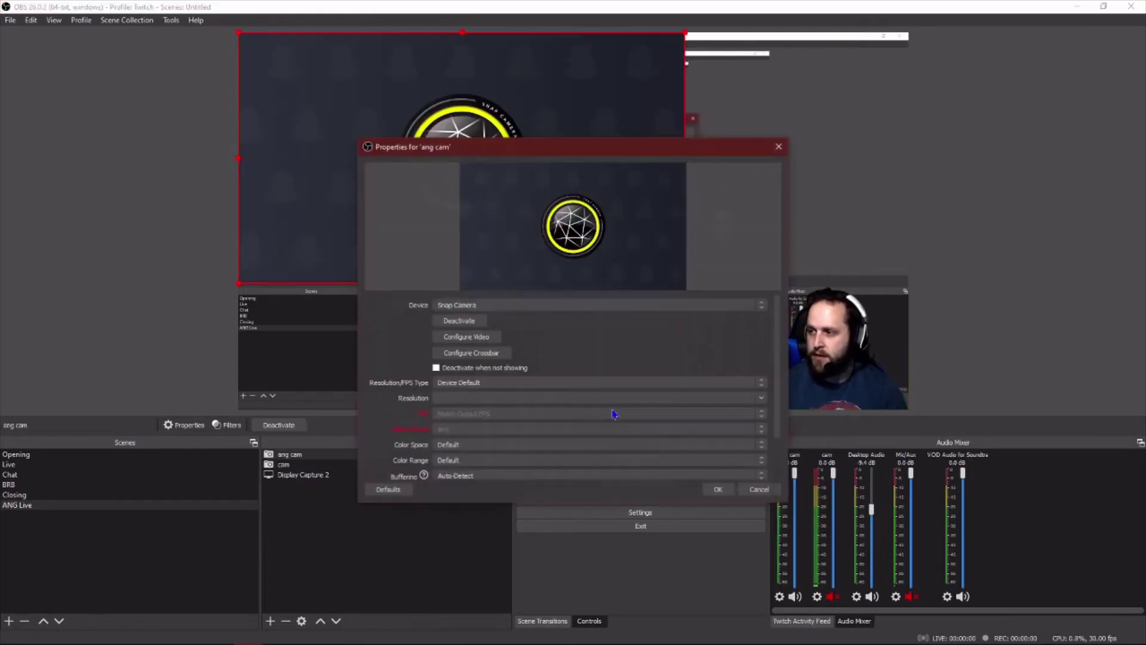
{"action": "left_click", "coordinate": [618, 306]}
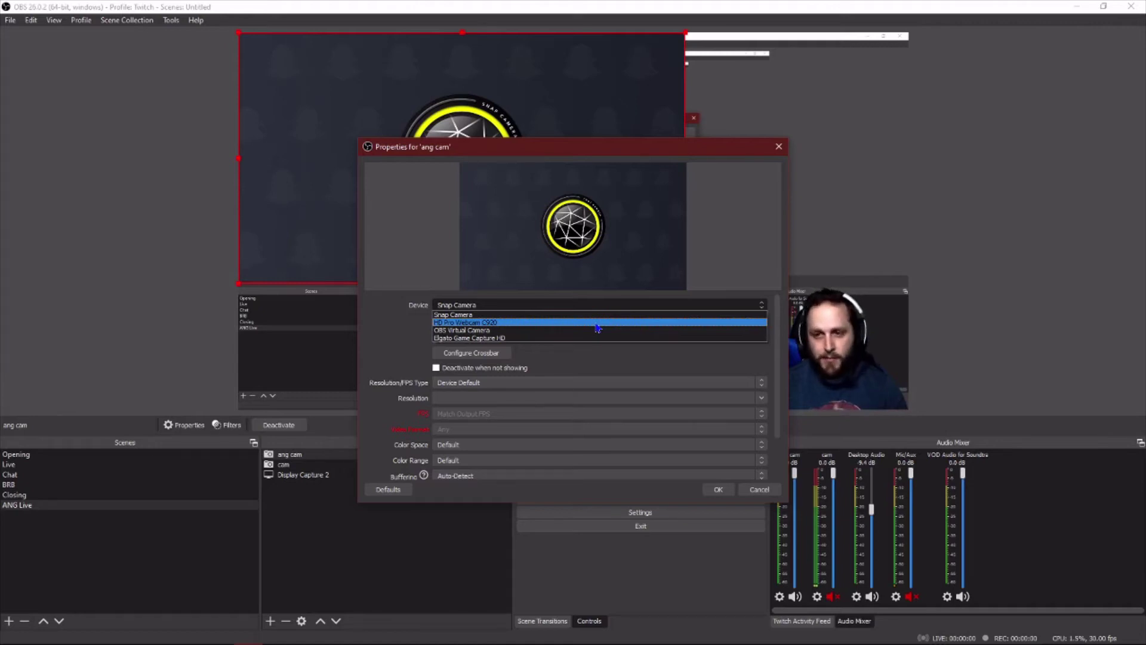
{"action": "left_click", "coordinate": [597, 324]}
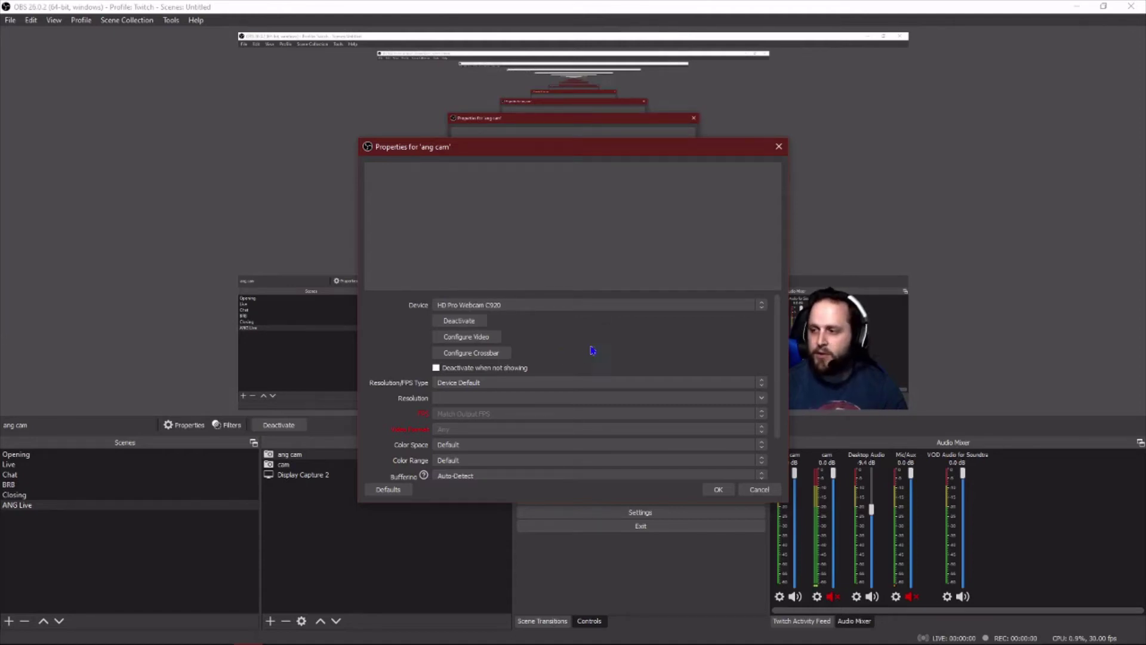
Look through the remaining ang cam capture settings and discard the source
{"action": "scroll", "coordinate": [560, 363], "scroll_direction": "down", "scroll_amount": 2}
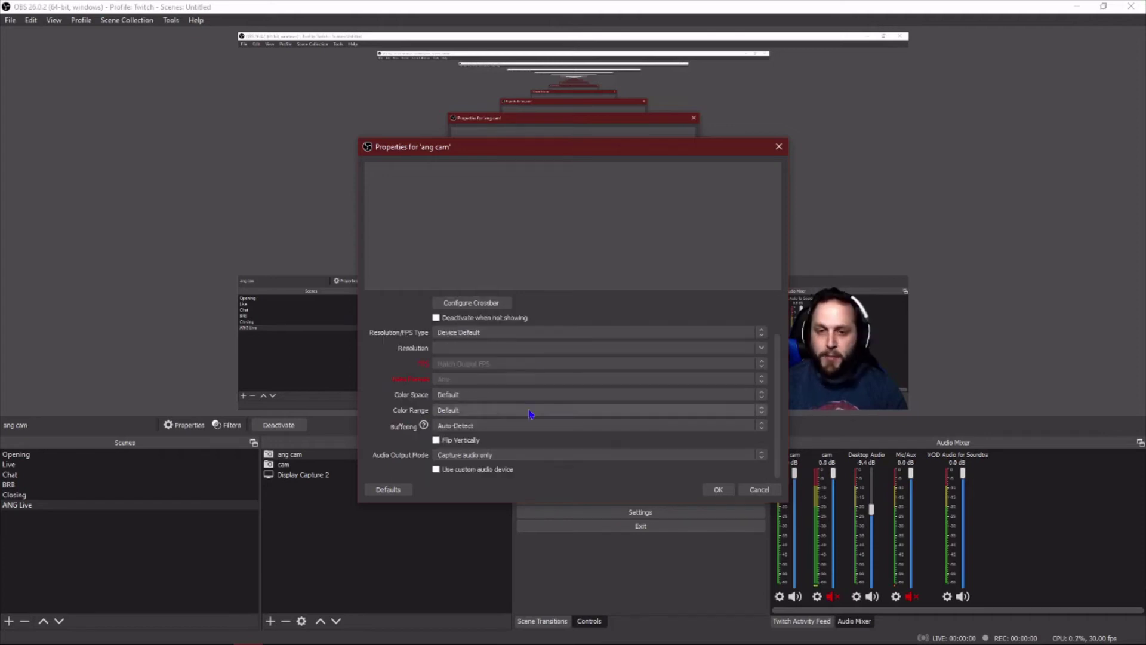
{"action": "scroll", "coordinate": [530, 413], "scroll_direction": "up", "scroll_amount": 1}
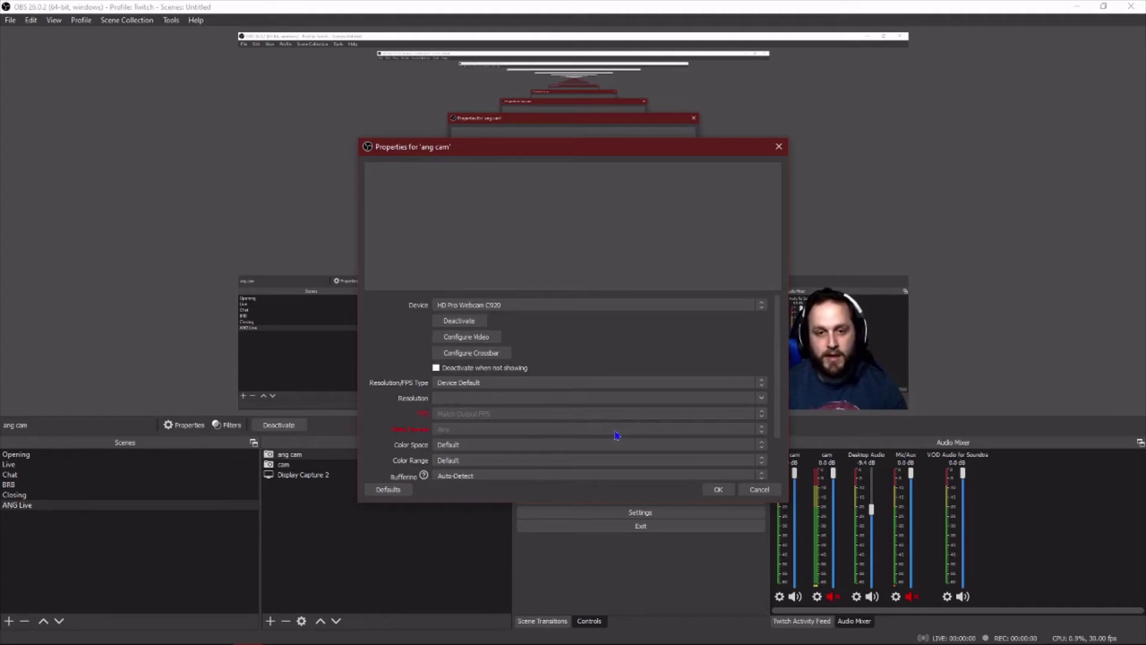
{"action": "left_click", "coordinate": [758, 489]}
{"action": "key", "text": "Delete"}
{"action": "key", "text": "Return"}
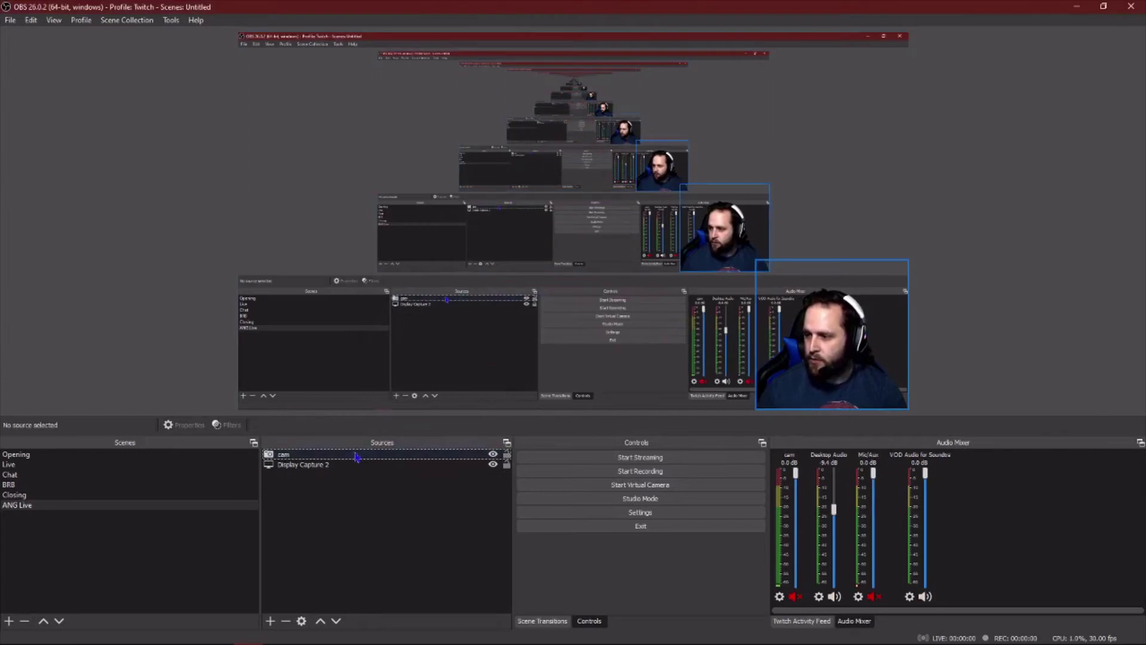
Inspect the cam source's device properties without changing them
{"action": "left_click", "coordinate": [357, 457]}
{"action": "double_click", "coordinate": [357, 457]}
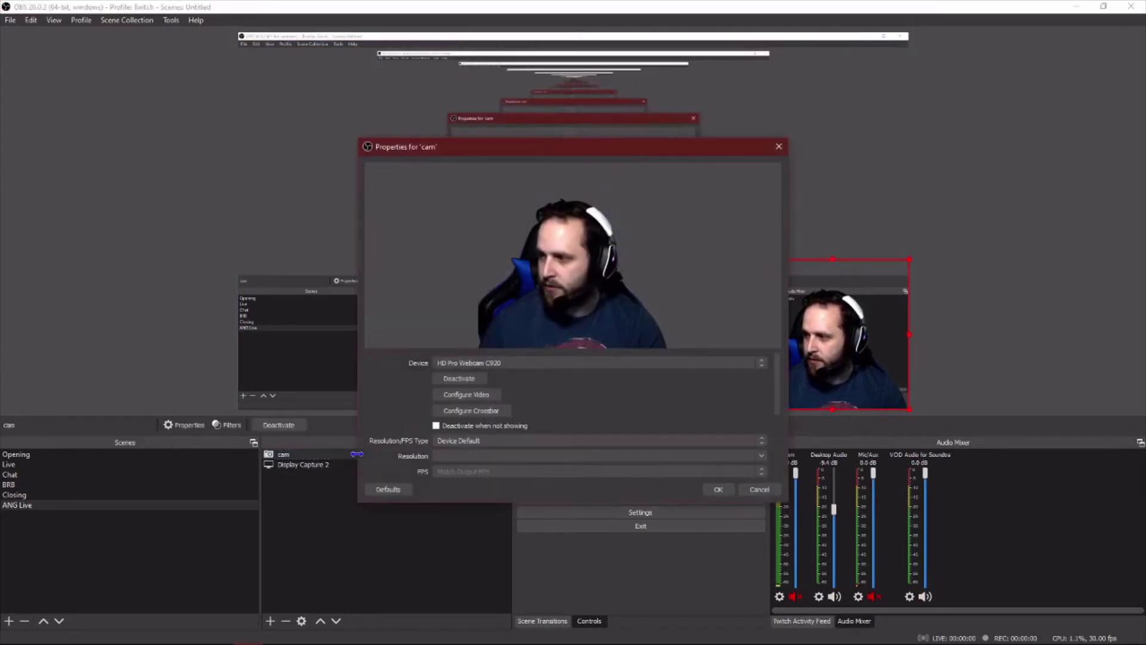
{"action": "left_click", "coordinate": [759, 490]}
Examine the Crop/Pad and Chroma Key filter settings of the cam source
{"action": "right_click", "coordinate": [438, 464]}
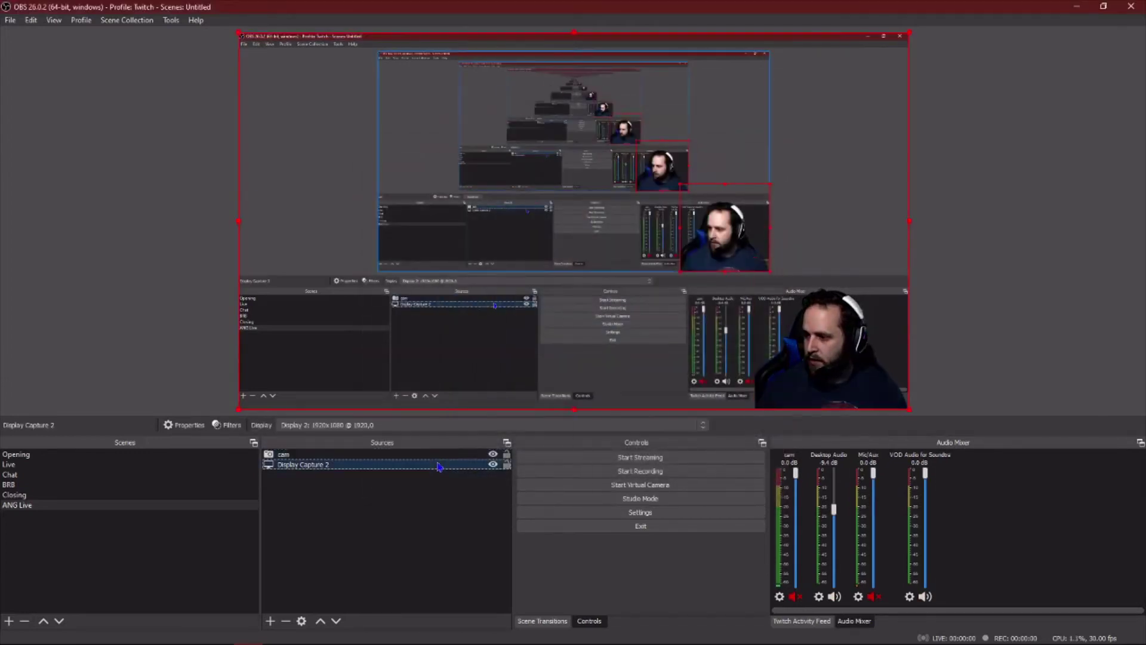
{"action": "right_click", "coordinate": [405, 454]}
{"action": "left_click", "coordinate": [449, 433]}
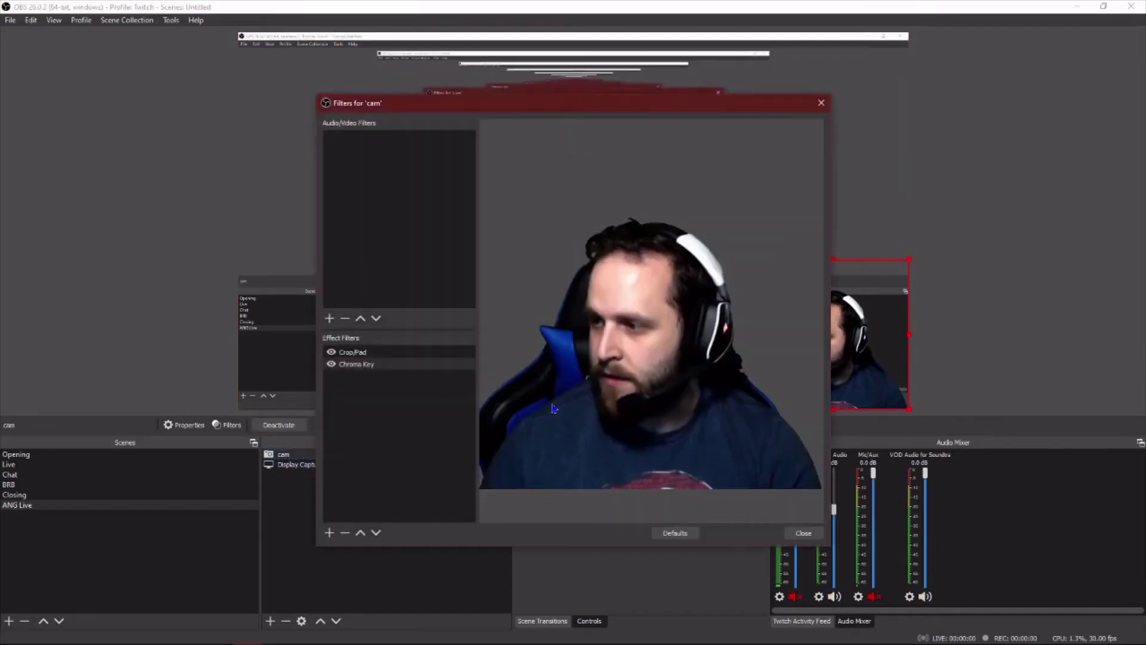
{"action": "left_click", "coordinate": [353, 352]}
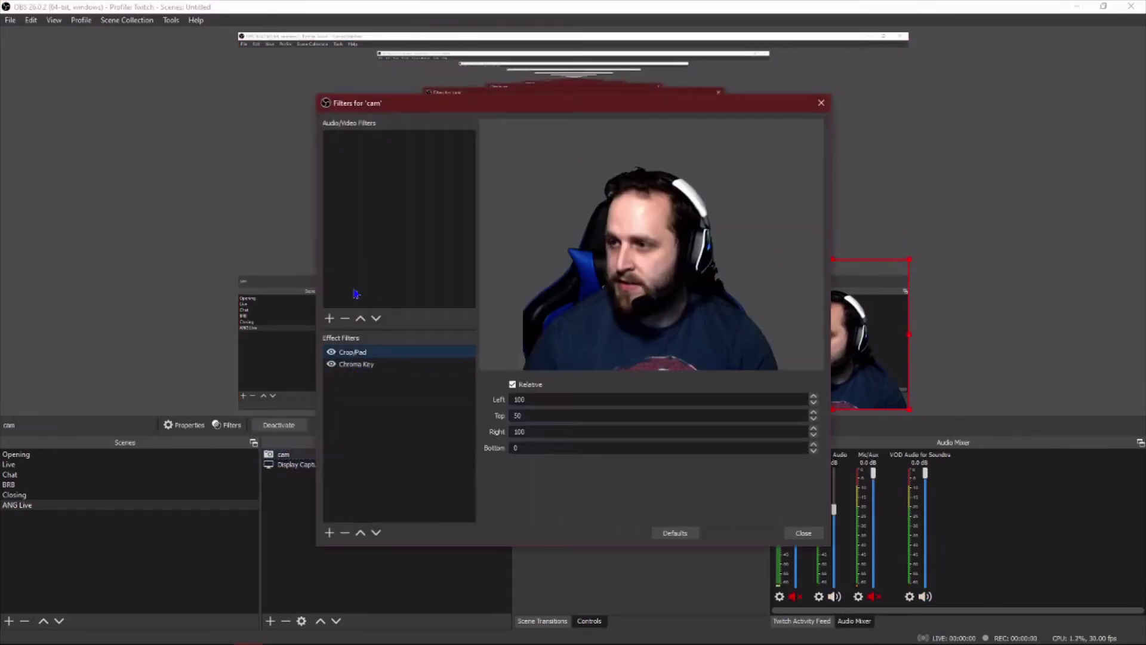
{"action": "left_click", "coordinate": [366, 365]}
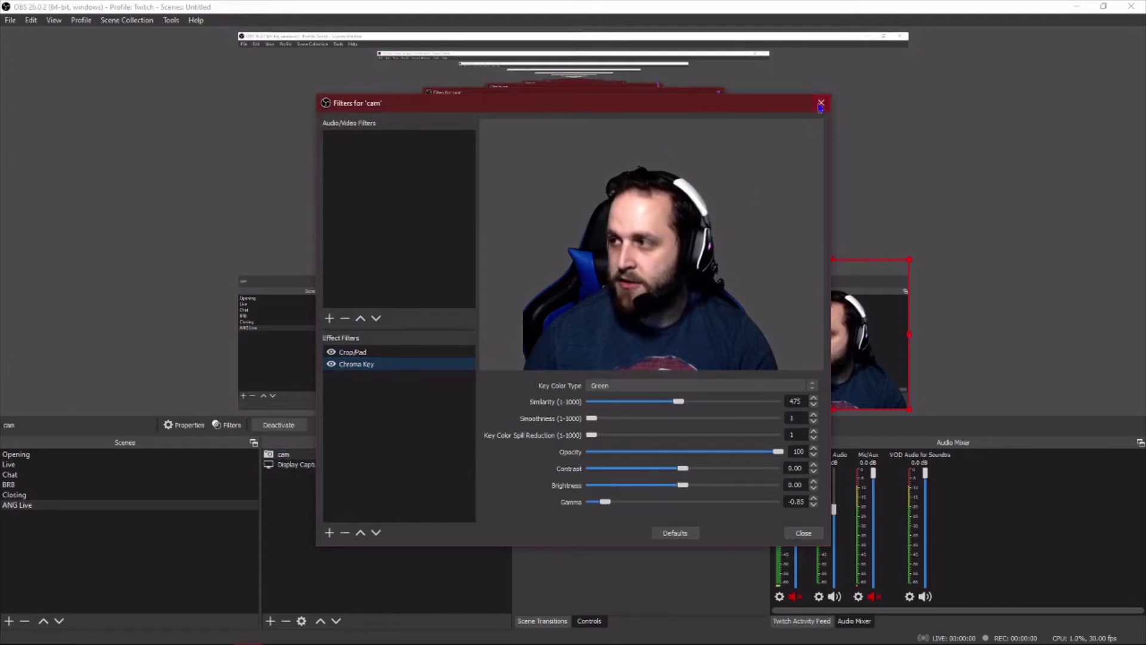
{"action": "left_click", "coordinate": [707, 387]}
{"action": "left_click", "coordinate": [706, 387]}
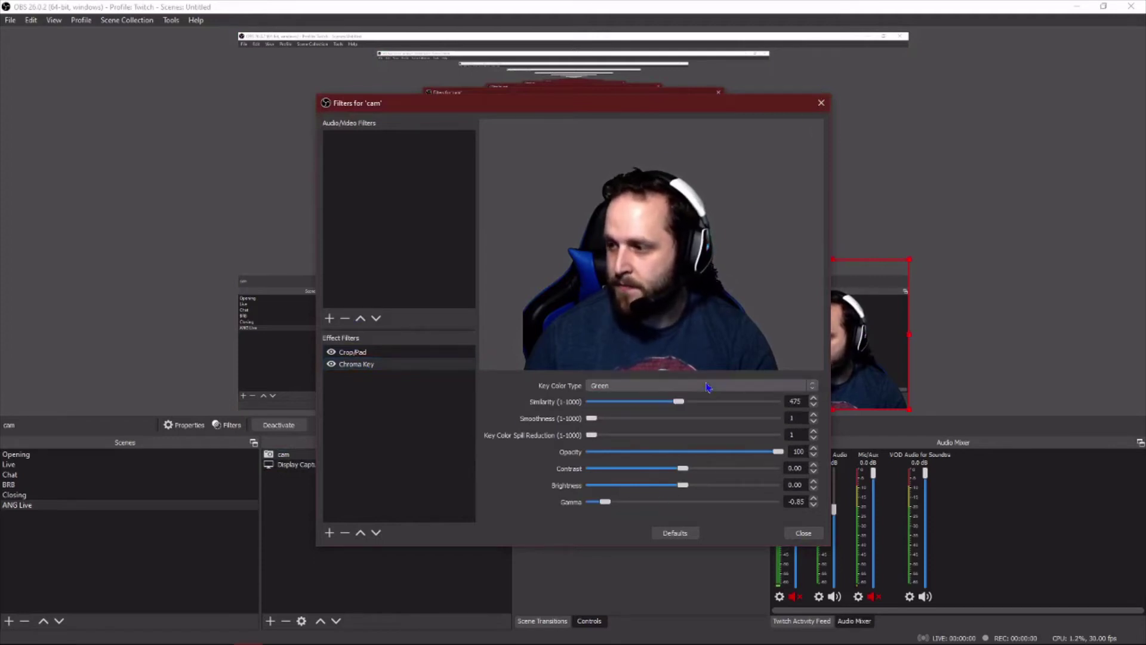
{"action": "left_click", "coordinate": [802, 532]}
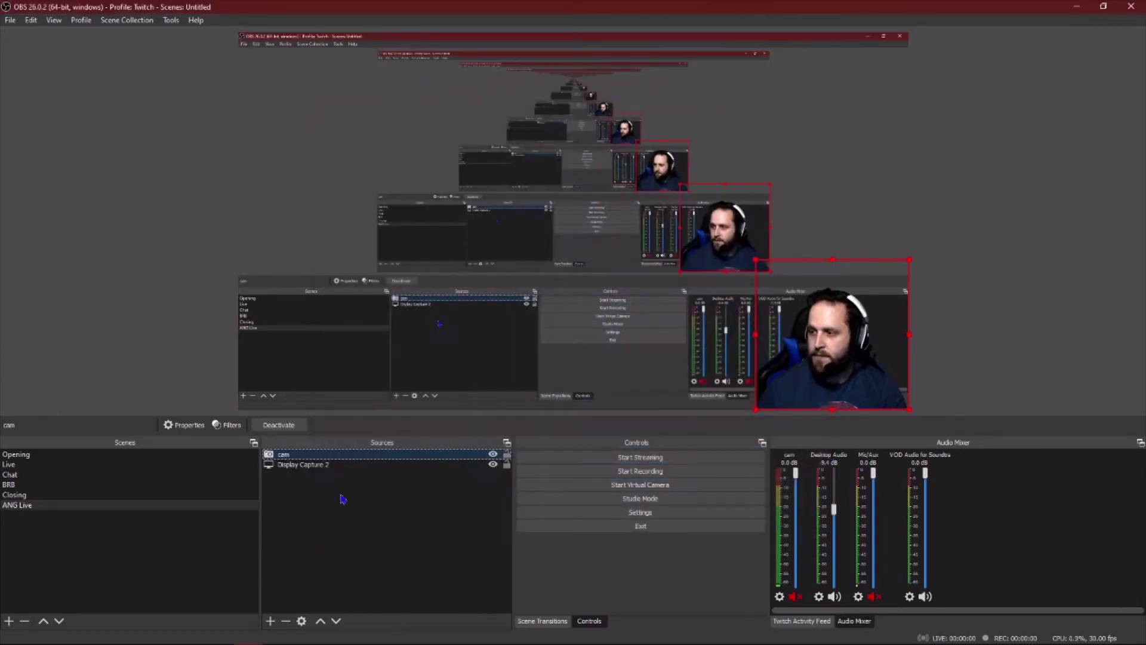
Review the cam source's Chroma Key filter again, including its key color type and adjustment options
{"action": "right_click", "coordinate": [329, 455]}
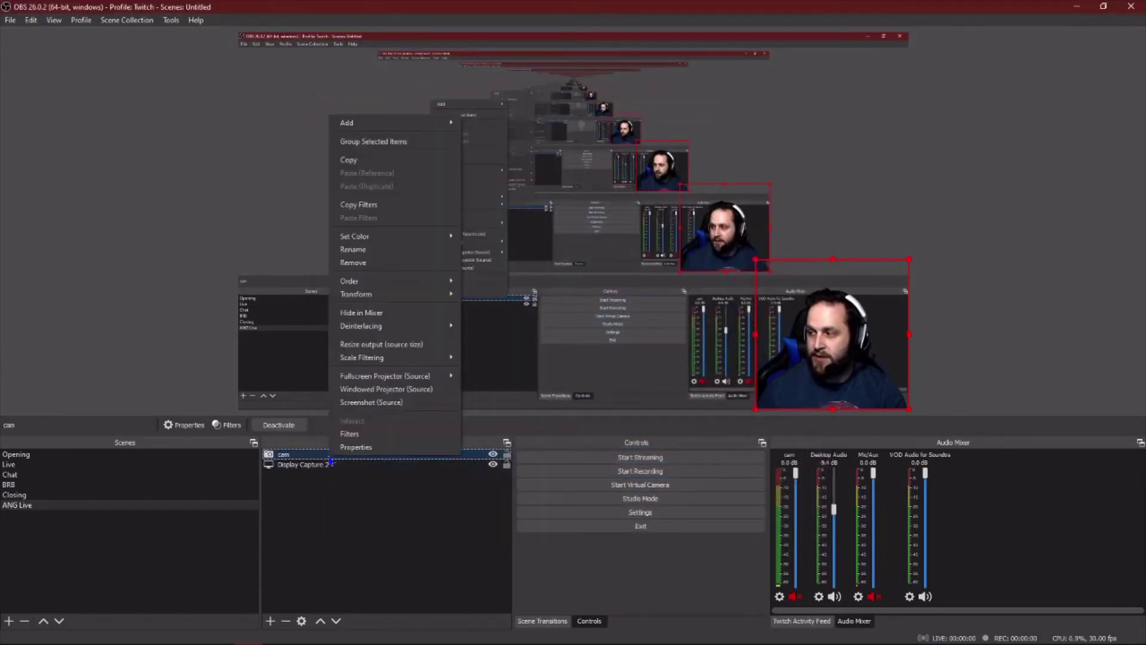
{"action": "left_click", "coordinate": [367, 432]}
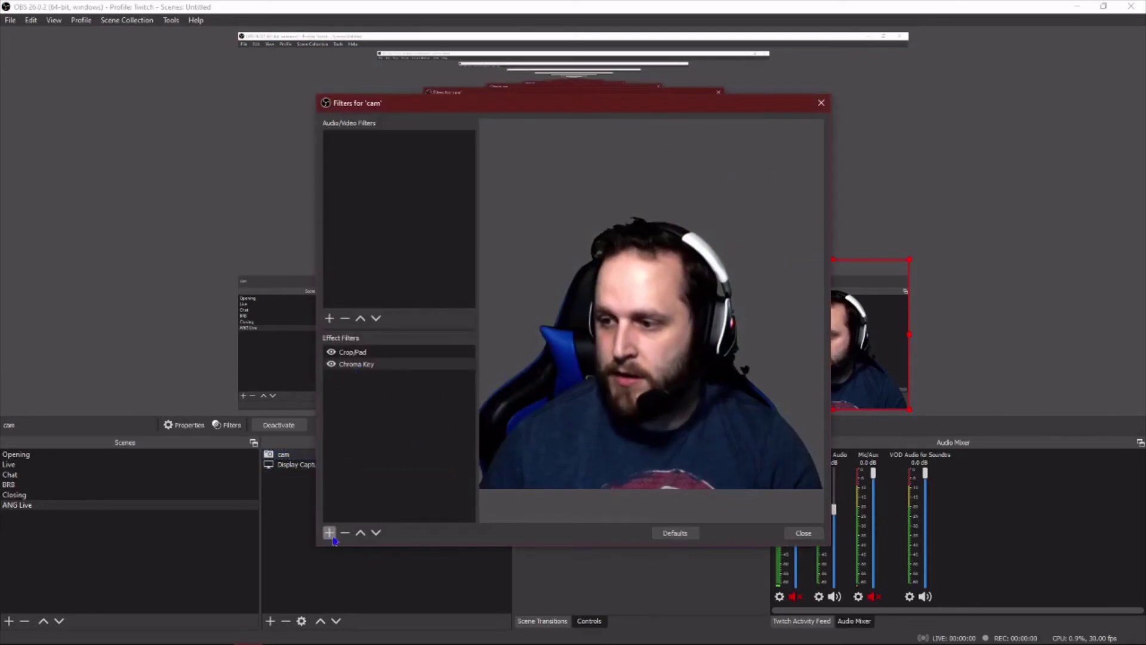
{"action": "left_click", "coordinate": [396, 365]}
{"action": "left_click", "coordinate": [644, 388]}
{"action": "left_click", "coordinate": [646, 392]}
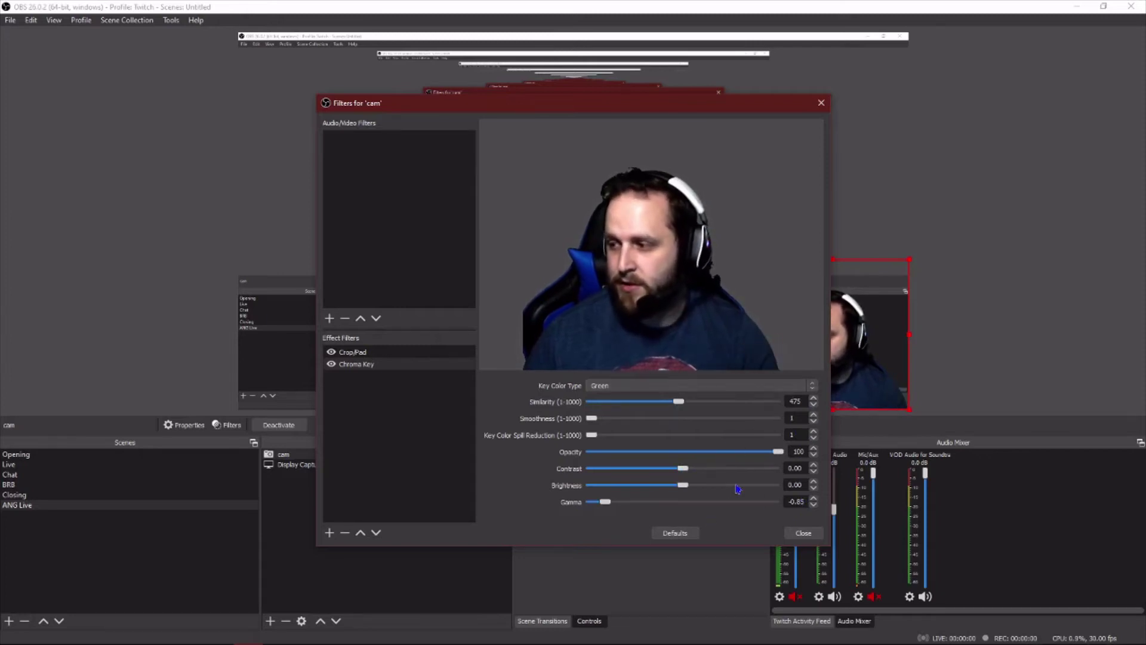
{"action": "left_click", "coordinate": [804, 533]}
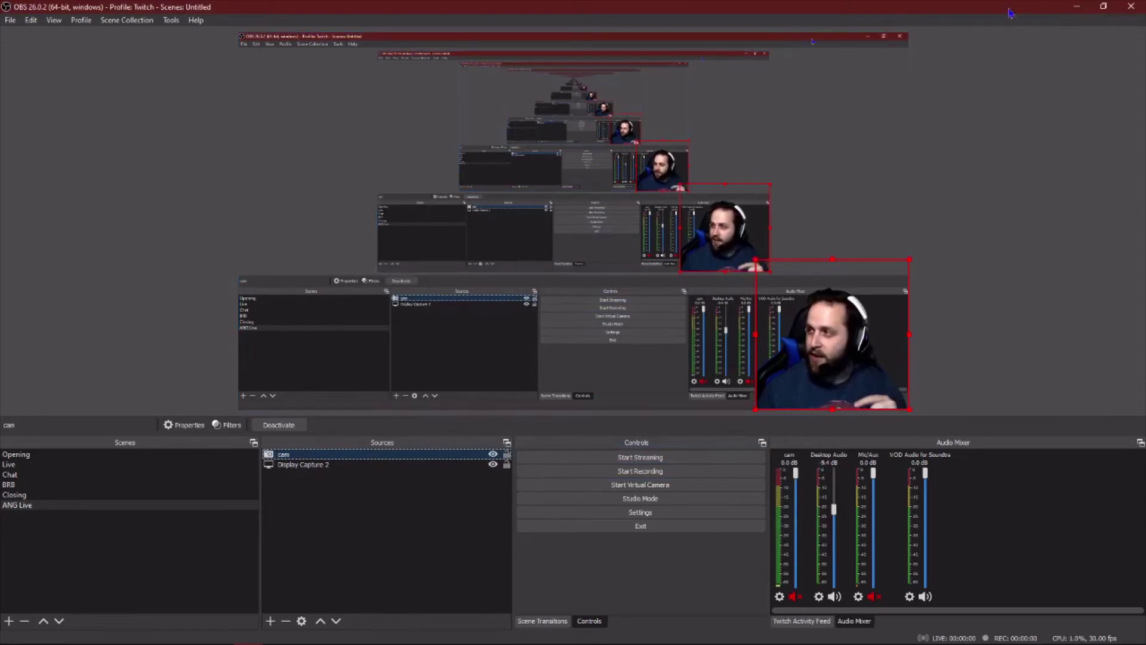
Switch to Chrome and look through the Alpha Nerds Guild Streamers announcements on Facebook for the streaming requirements post
{"action": "left_click", "coordinate": [1074, 7]}
{"action": "mouse_move", "coordinate": [169, 644]}
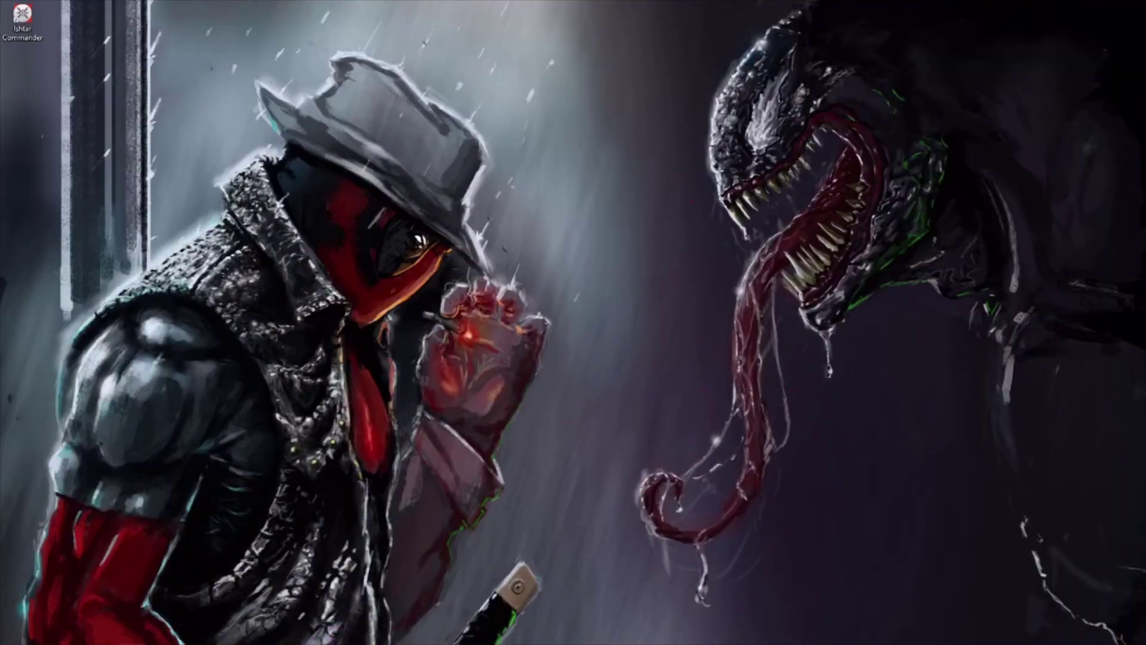
{"action": "left_click_drag", "start_coordinate": [1, 45], "coordinate": [347, 1]}
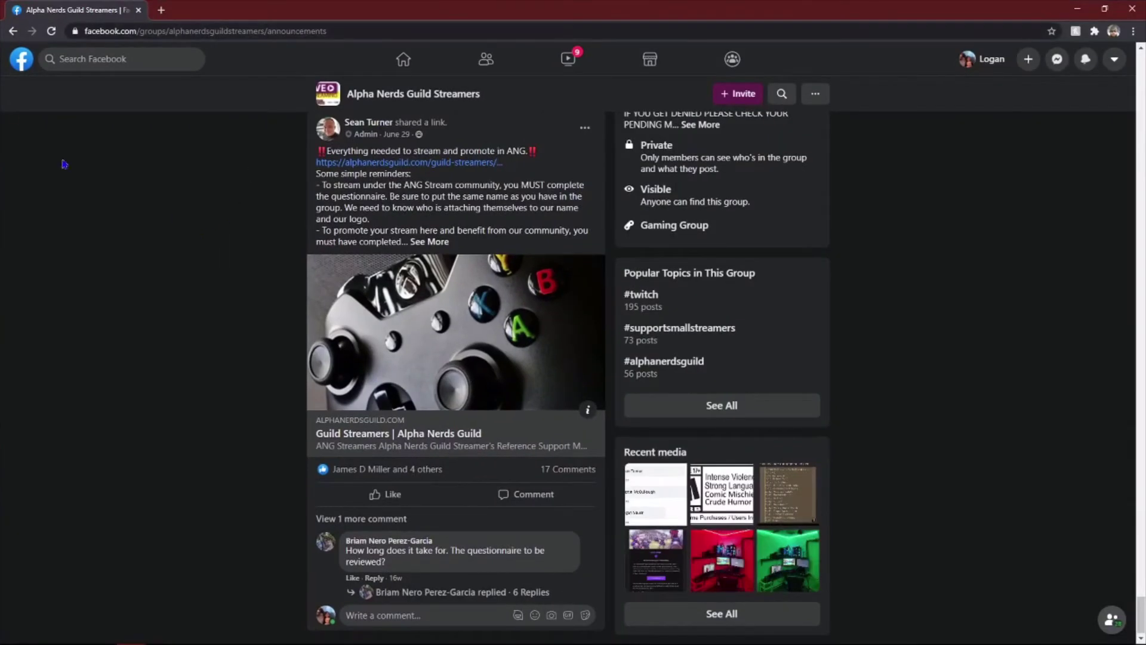
{"action": "scroll", "coordinate": [262, 271], "scroll_direction": "up", "scroll_amount": 5}
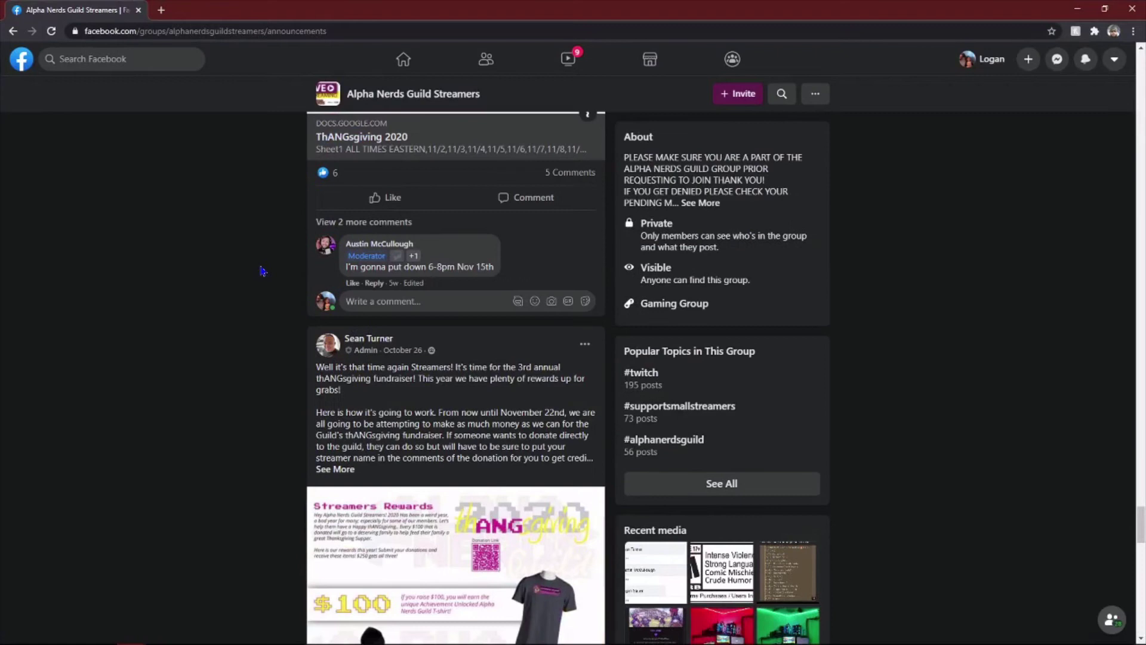
{"action": "scroll", "coordinate": [262, 272], "scroll_direction": "up", "scroll_amount": 15}
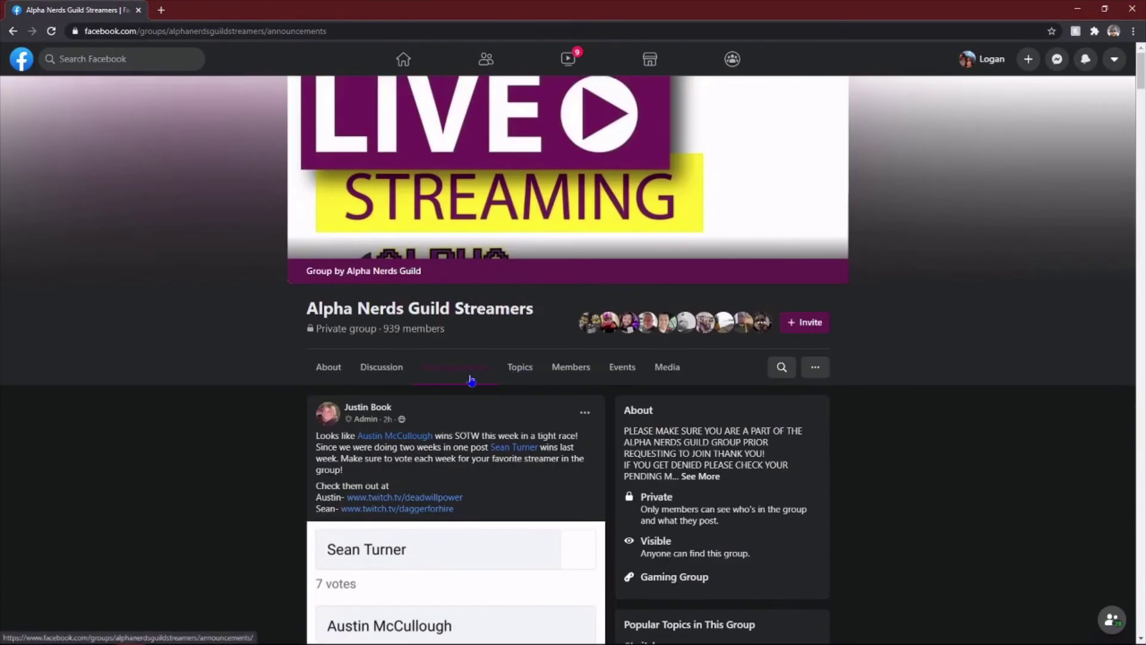
{"action": "scroll", "coordinate": [471, 380], "scroll_direction": "down", "scroll_amount": 20}
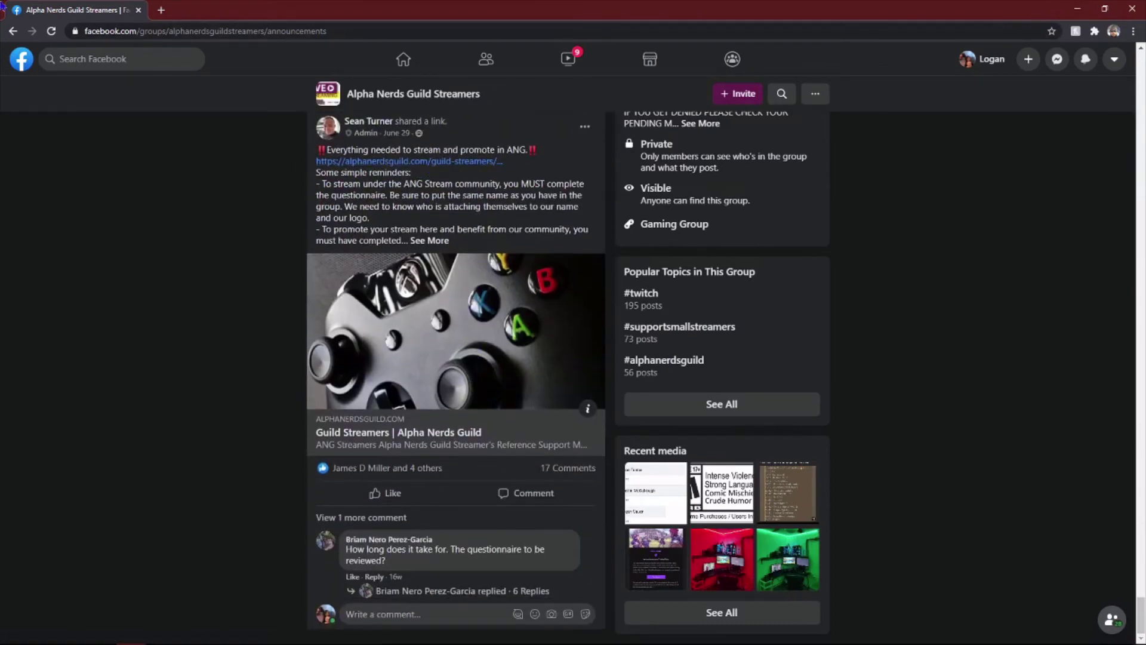
Open the Guild Streamers page from the post and look through its Support Material, including the questionnaire, logo and overlay downloads
{"action": "left_click_drag", "start_coordinate": [0, 90], "coordinate": [281, 12]}
{"action": "scroll", "coordinate": [376, 349], "scroll_direction": "up", "scroll_amount": 8}
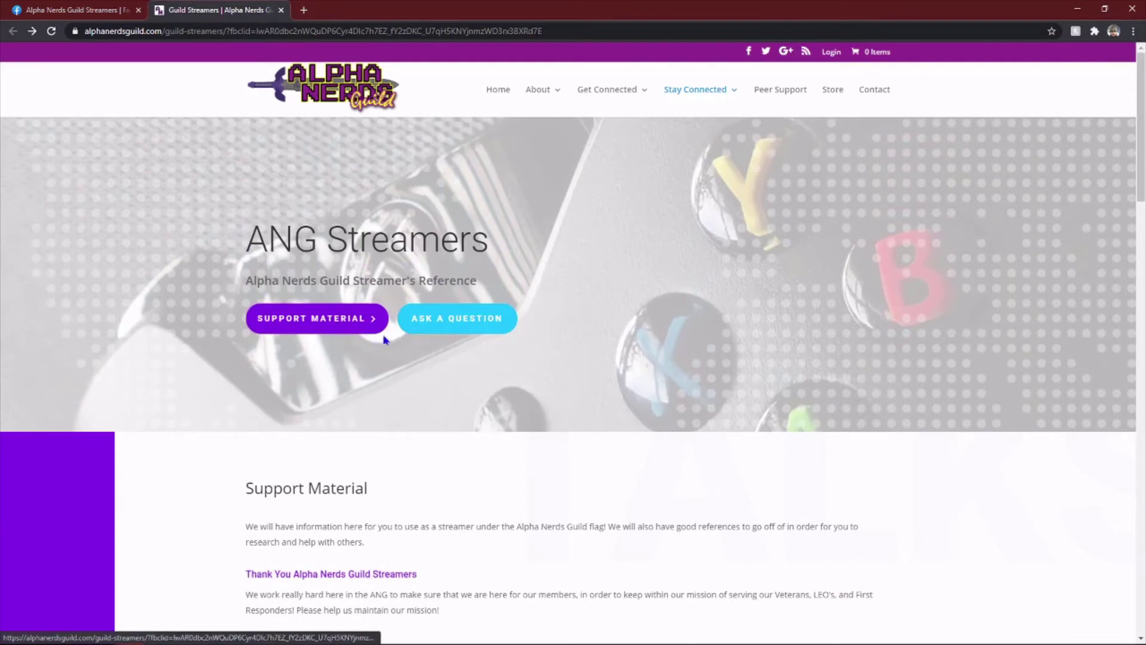
{"action": "scroll", "coordinate": [385, 409], "scroll_direction": "down", "scroll_amount": 1}
{"action": "scroll", "coordinate": [390, 420], "scroll_direction": "down", "scroll_amount": 2}
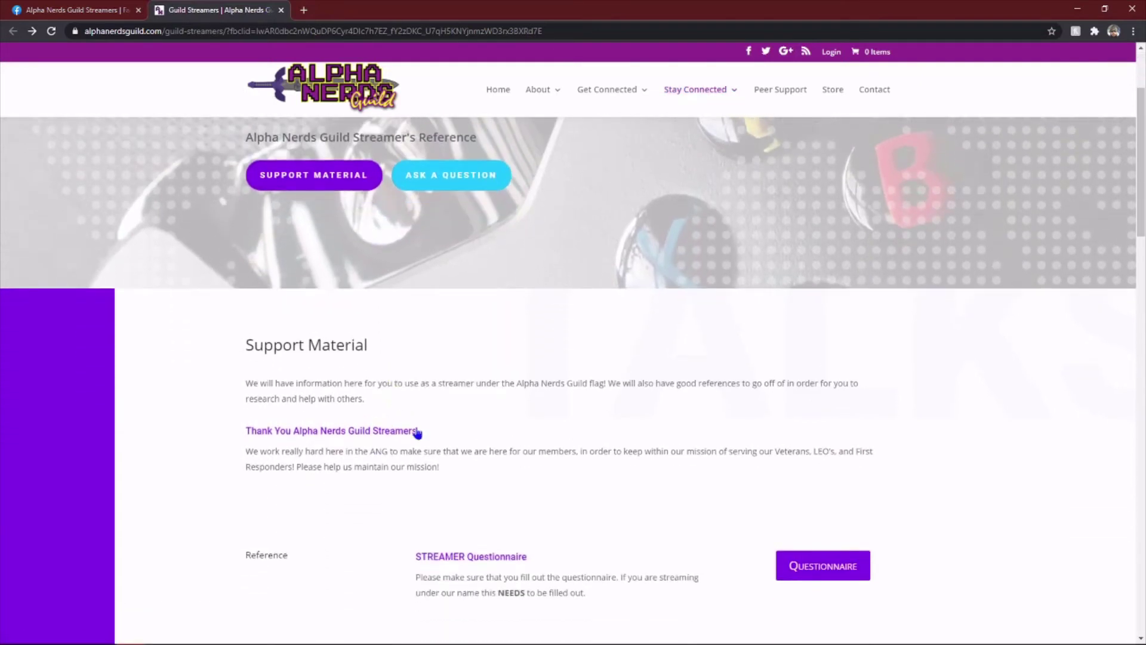
{"action": "scroll", "coordinate": [472, 441], "scroll_direction": "down", "scroll_amount": 2}
{"action": "scroll", "coordinate": [465, 427], "scroll_direction": "down", "scroll_amount": 1}
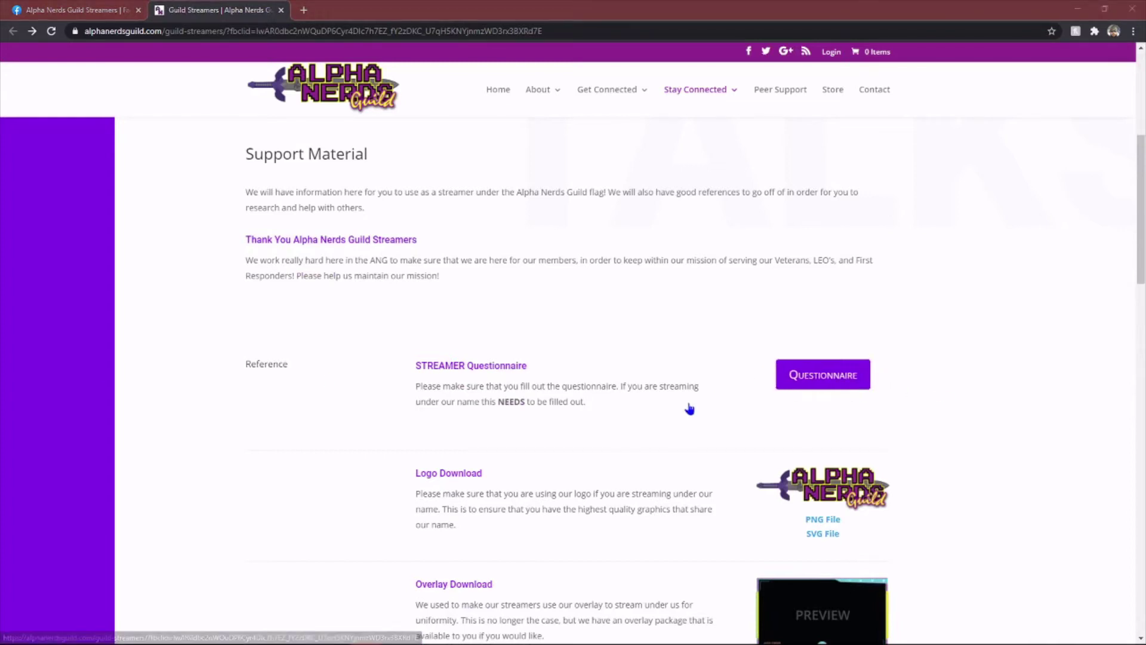
{"action": "scroll", "coordinate": [688, 406], "scroll_direction": "down", "scroll_amount": 3}
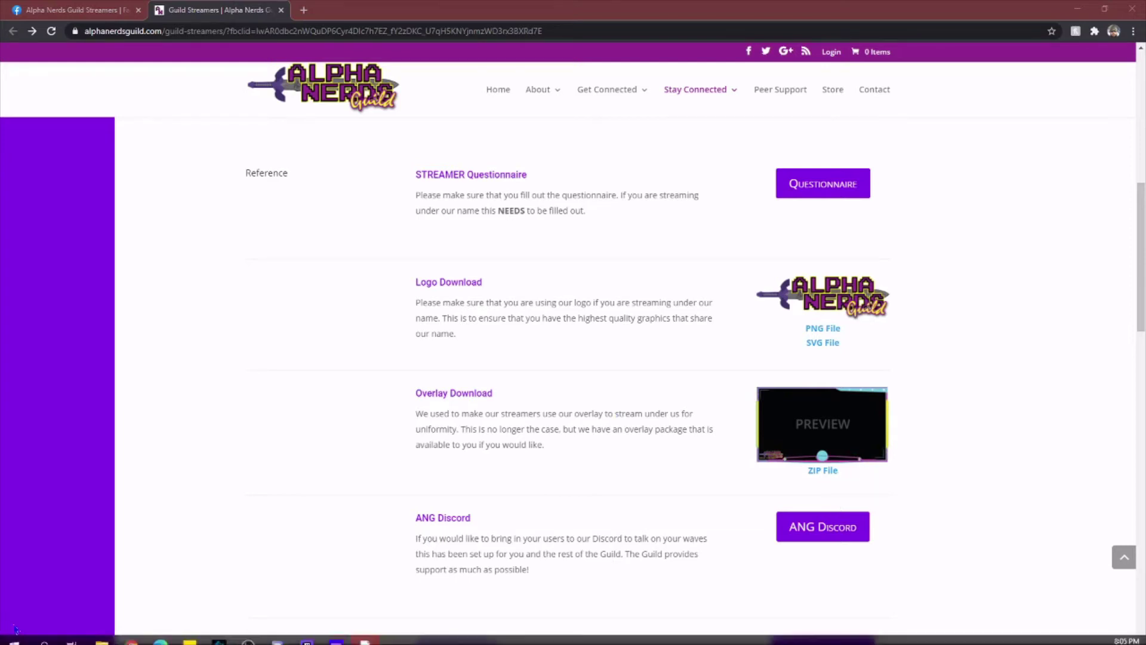
Download the overlay ZIP package and view the preview image in its overlay folder
{"action": "left_click", "coordinate": [822, 472]}
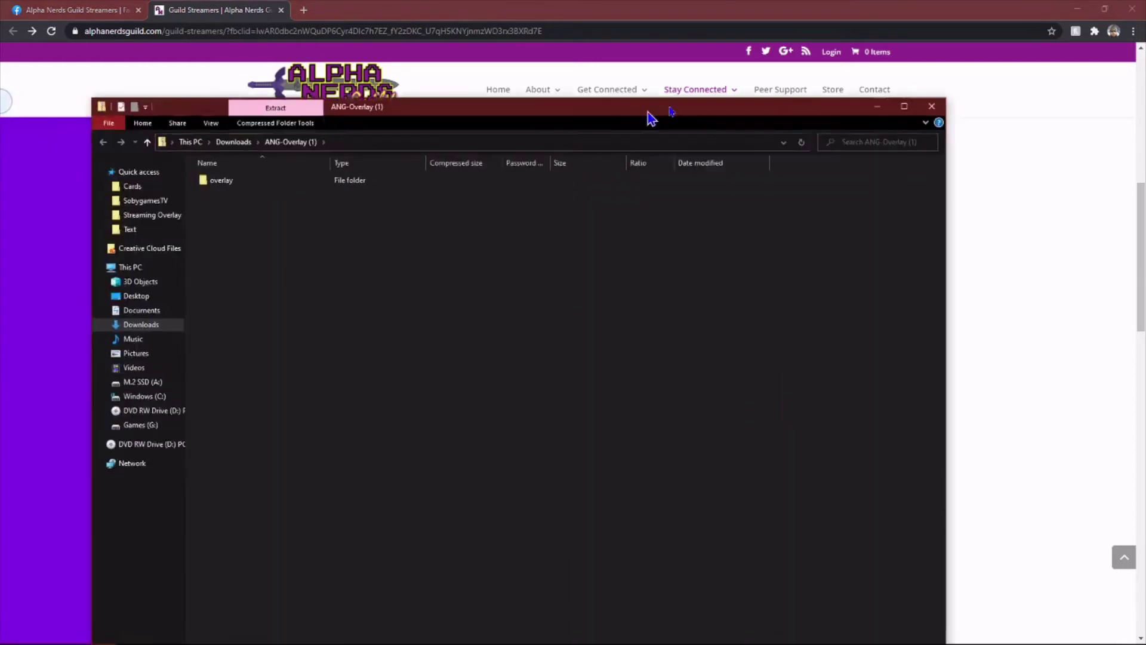
{"action": "left_click_drag", "start_coordinate": [652, 115], "coordinate": [741, 66]}
{"action": "left_click", "coordinate": [332, 139]}
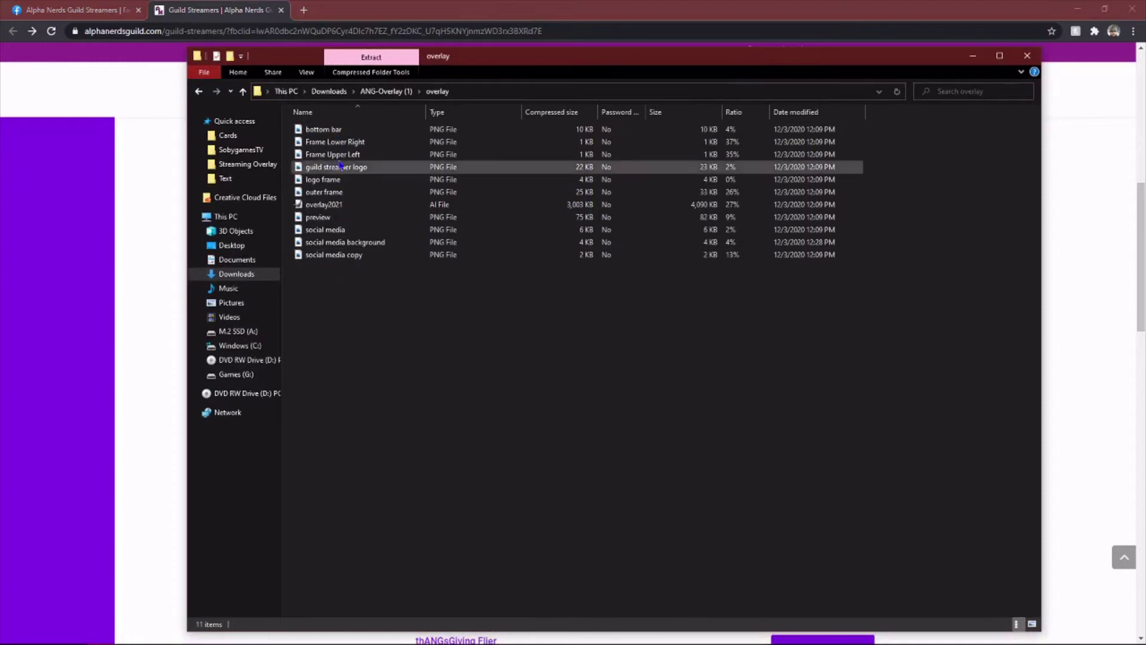
{"action": "left_click", "coordinate": [349, 219]}
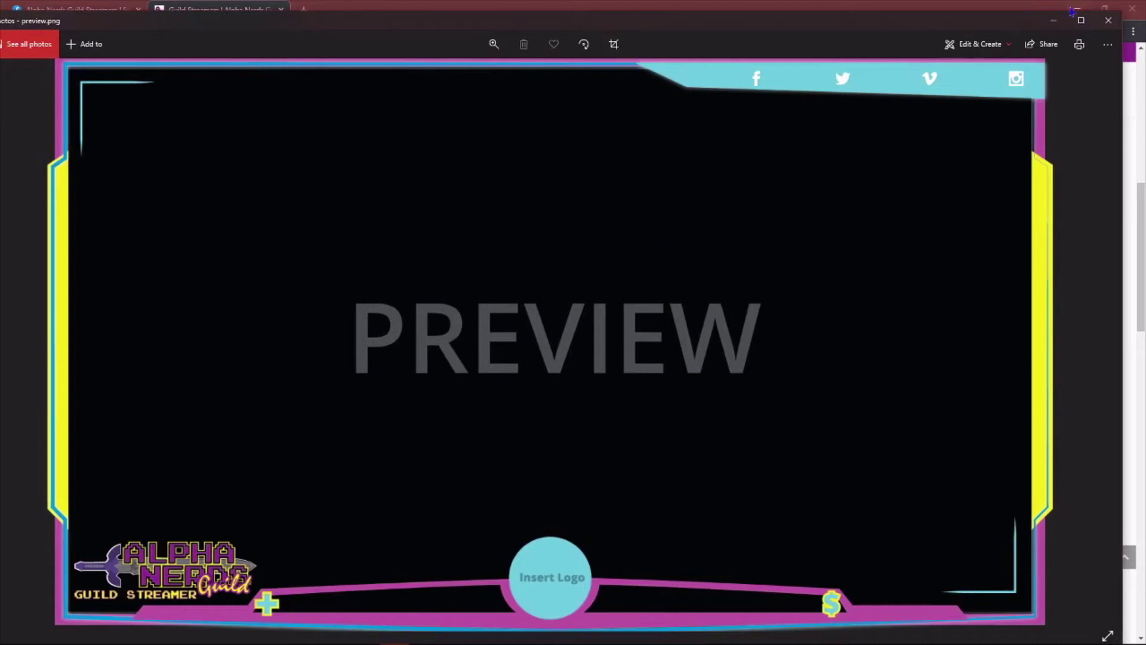
{"action": "left_click_drag", "start_coordinate": [995, 25], "coordinate": [0, 12]}
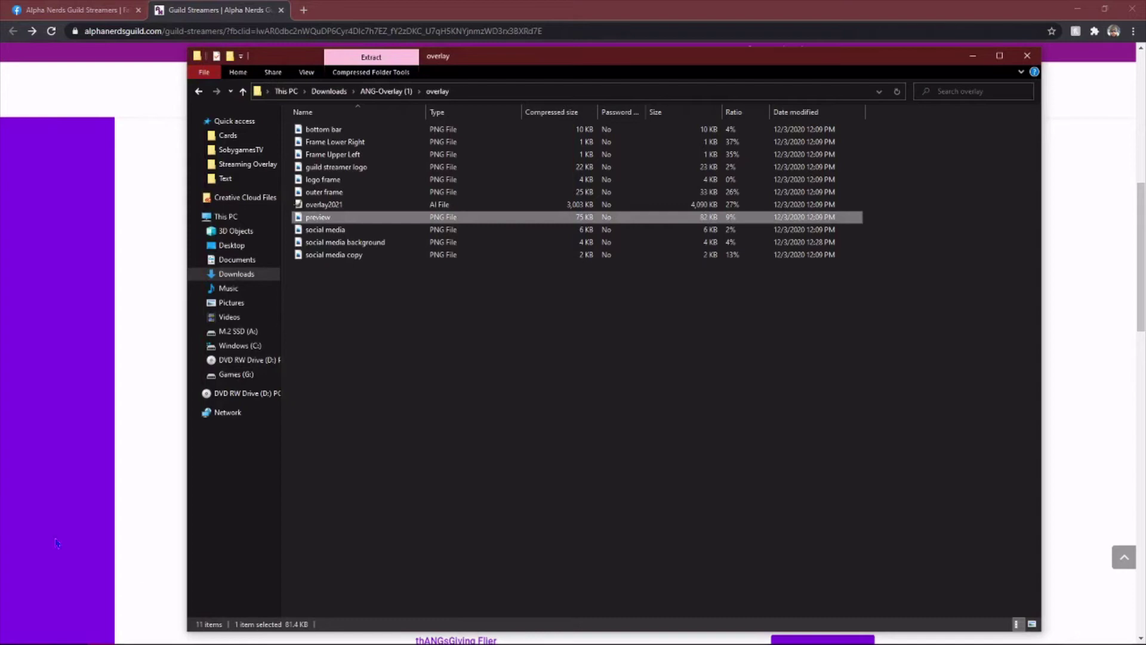
Switch to OBS and add a new image source named ang1 to the ANG Live scene
{"action": "left_click", "coordinate": [1074, 11]}
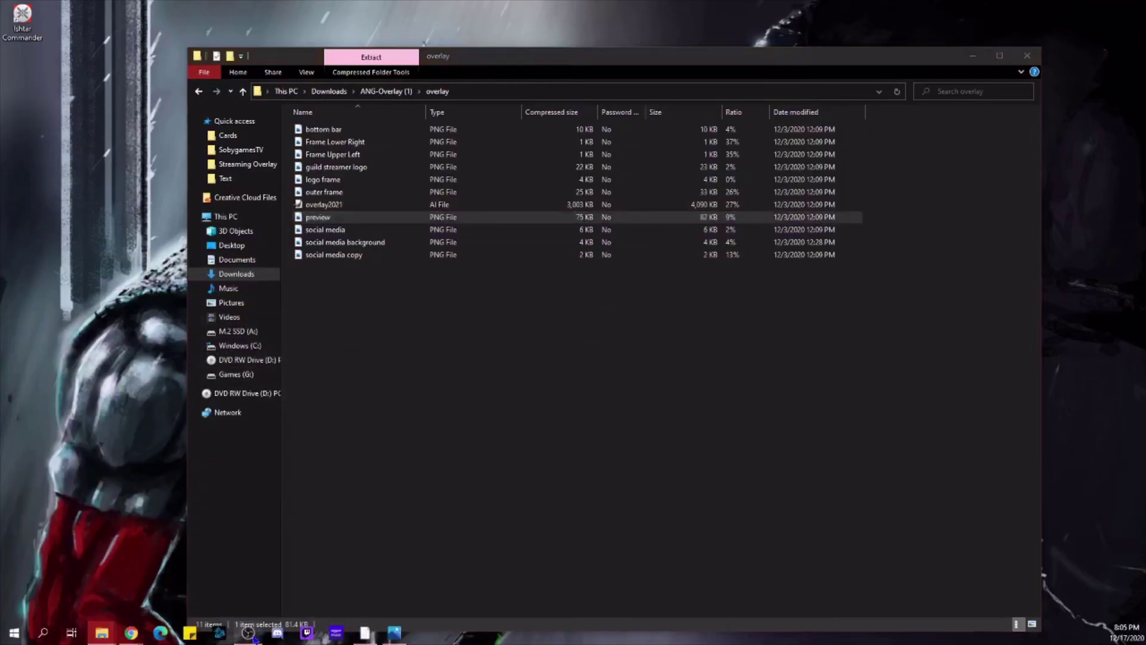
{"action": "left_click", "coordinate": [248, 632]}
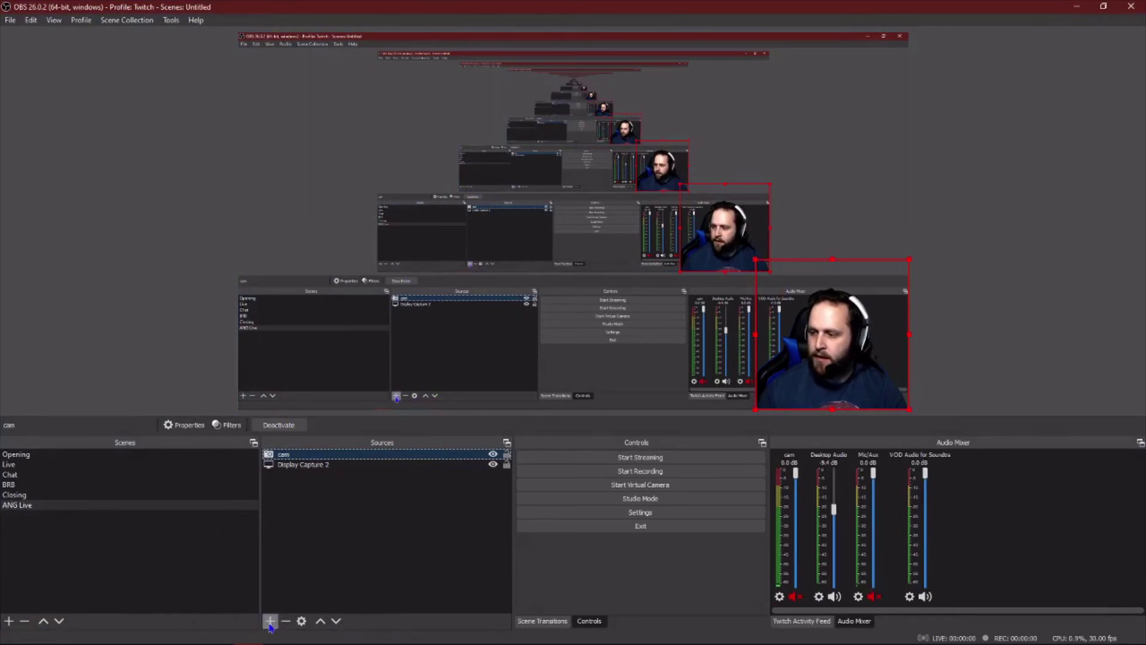
{"action": "left_click", "coordinate": [270, 622]}
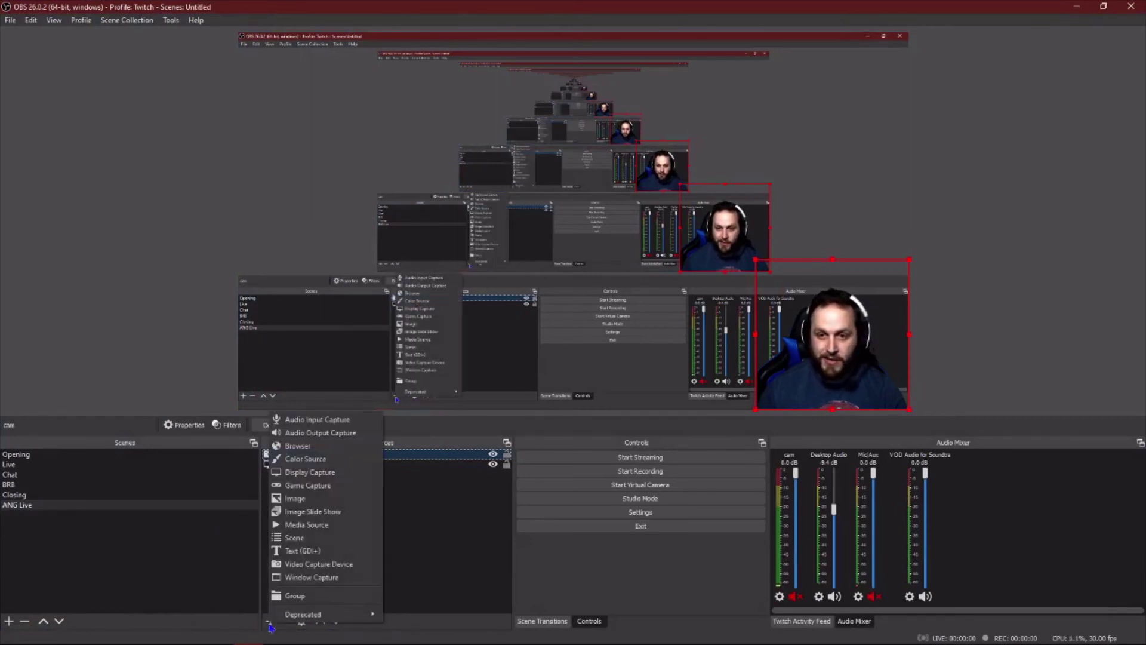
{"action": "left_click", "coordinate": [328, 502]}
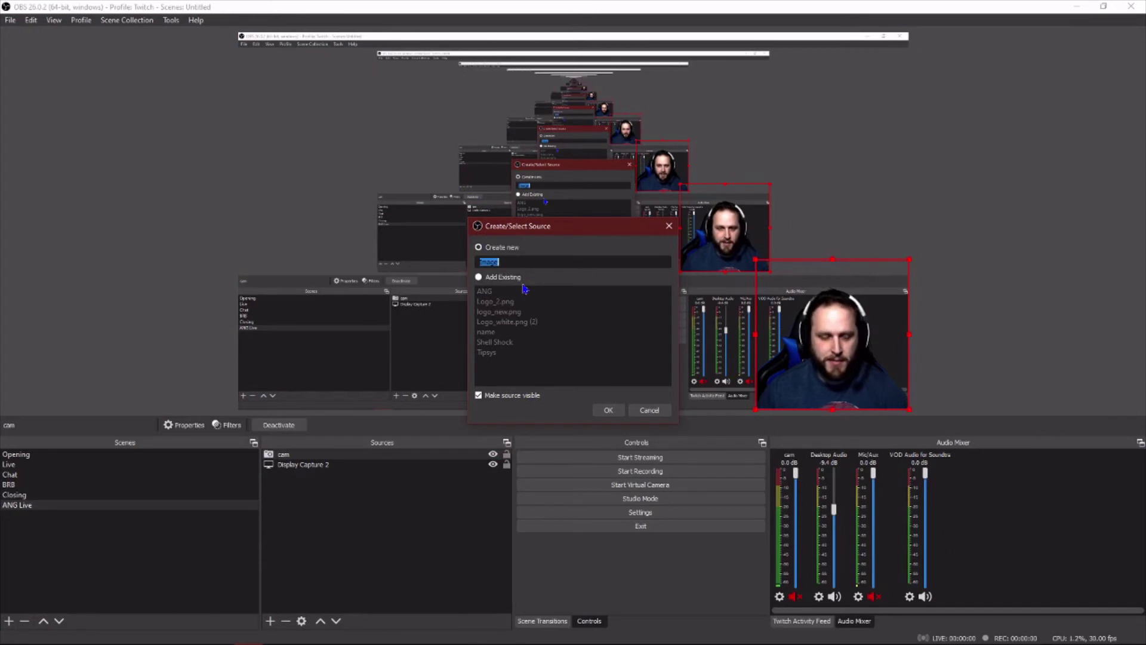
{"action": "type", "text": "ang1"}
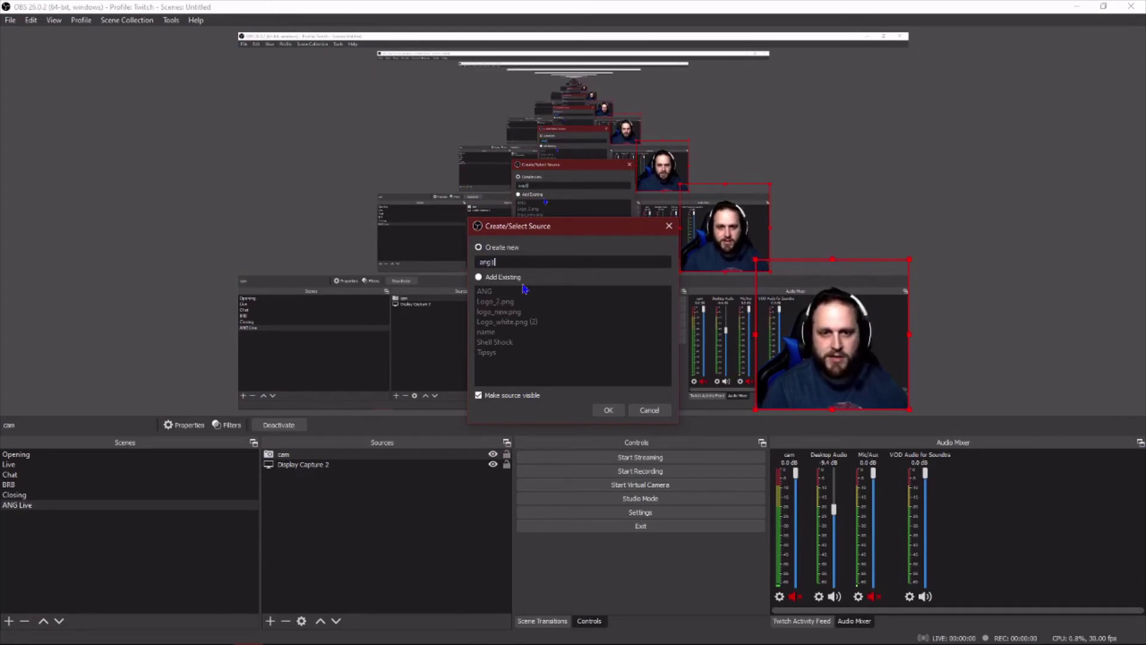
{"action": "left_click", "coordinate": [604, 410]}
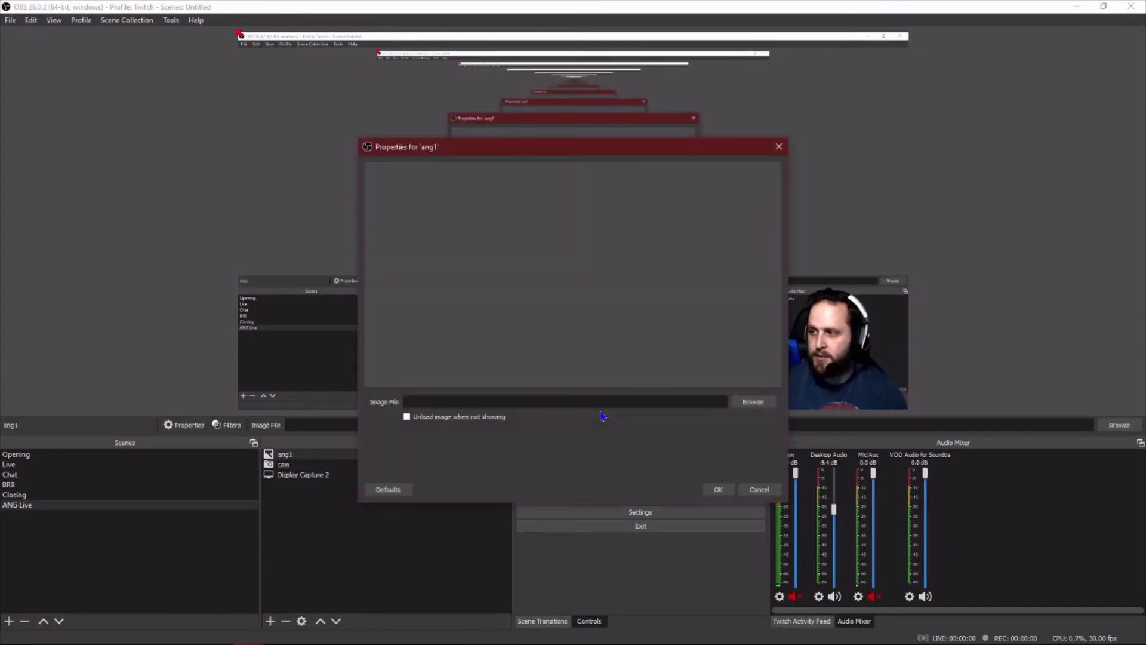
Use outer frame.png from the Streaming Overlay folder as the ang1 source's image
{"action": "left_click", "coordinate": [753, 404]}
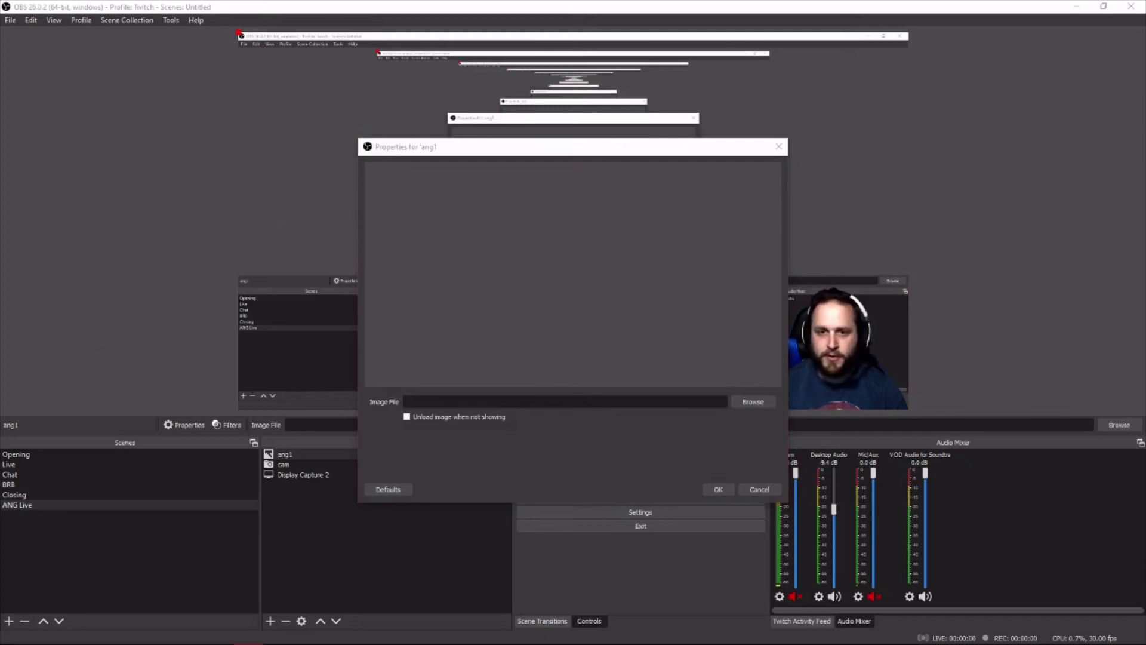
{"action": "left_click_drag", "start_coordinate": [467, 96], "coordinate": [434, 124]}
{"action": "left_click", "coordinate": [655, 222]}
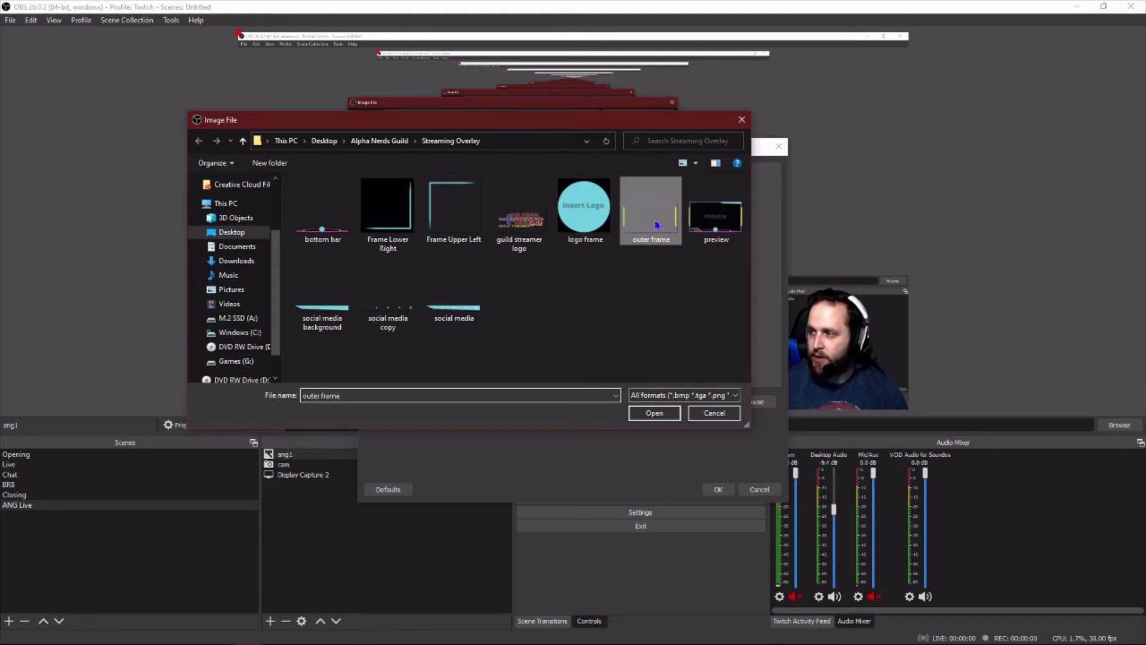
{"action": "left_click", "coordinate": [654, 418]}
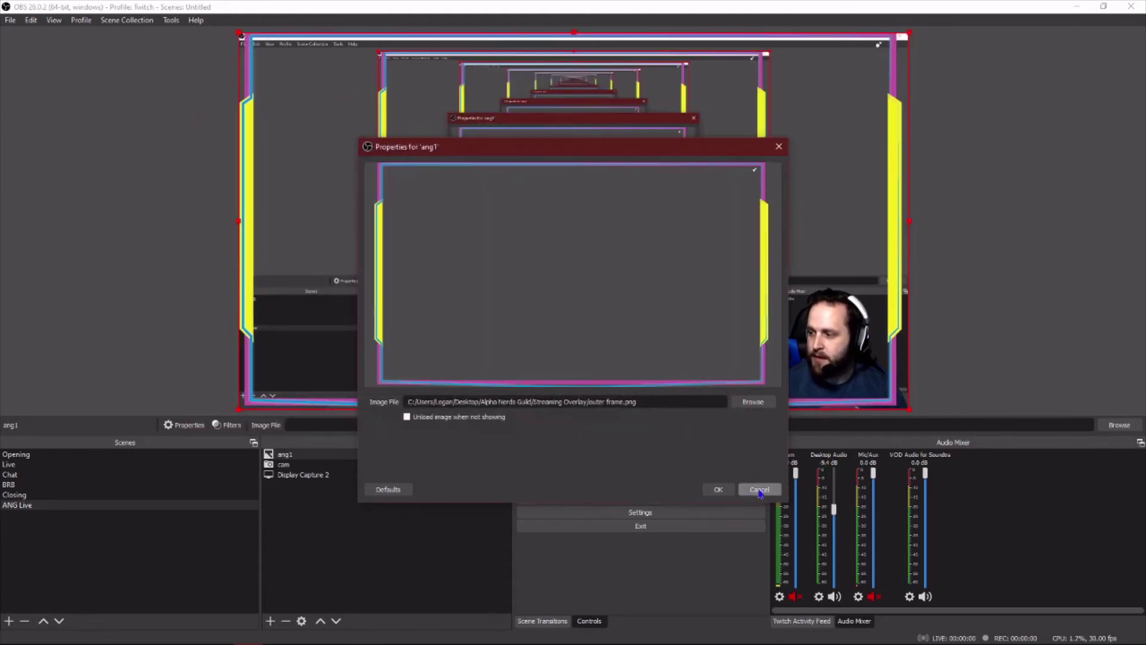
{"action": "left_click", "coordinate": [719, 489]}
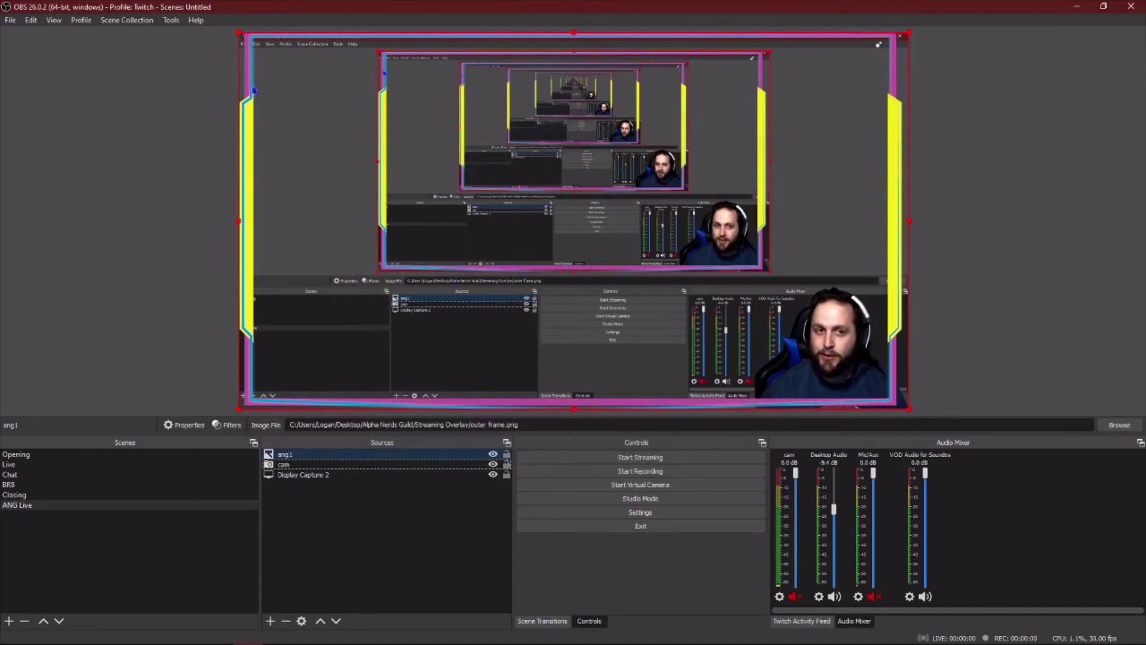
Lock the ang1 and cam sources, resize Display Capture 2 to fit inside the outer frame, and lock it too
{"action": "left_click", "coordinate": [508, 474]}
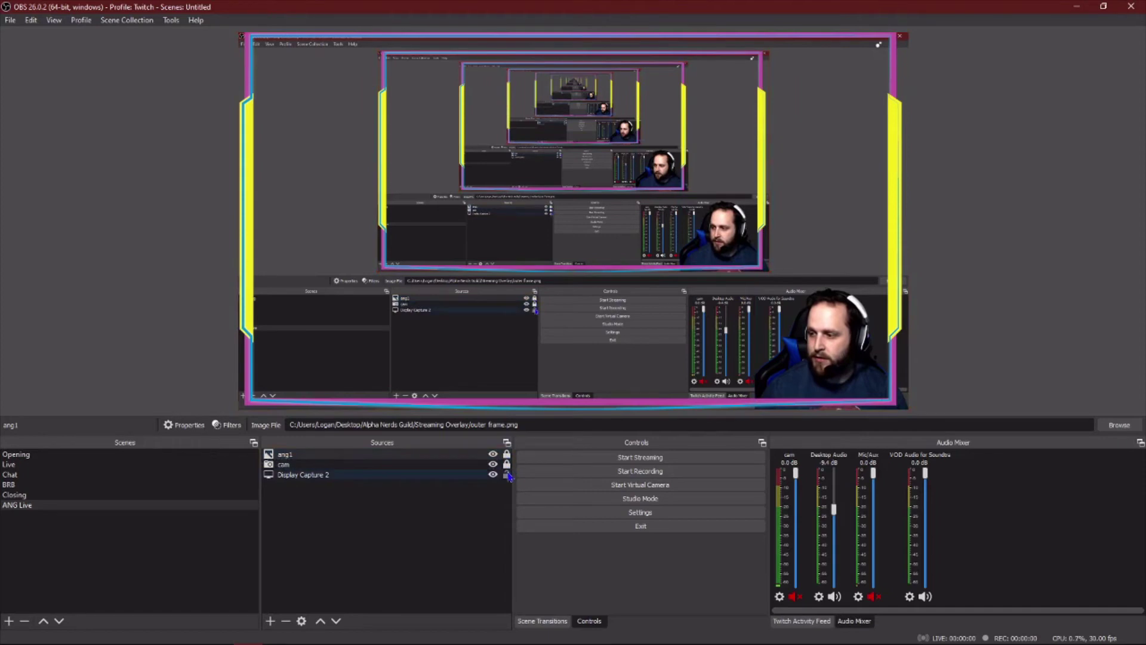
{"action": "left_click", "coordinate": [224, 172]}
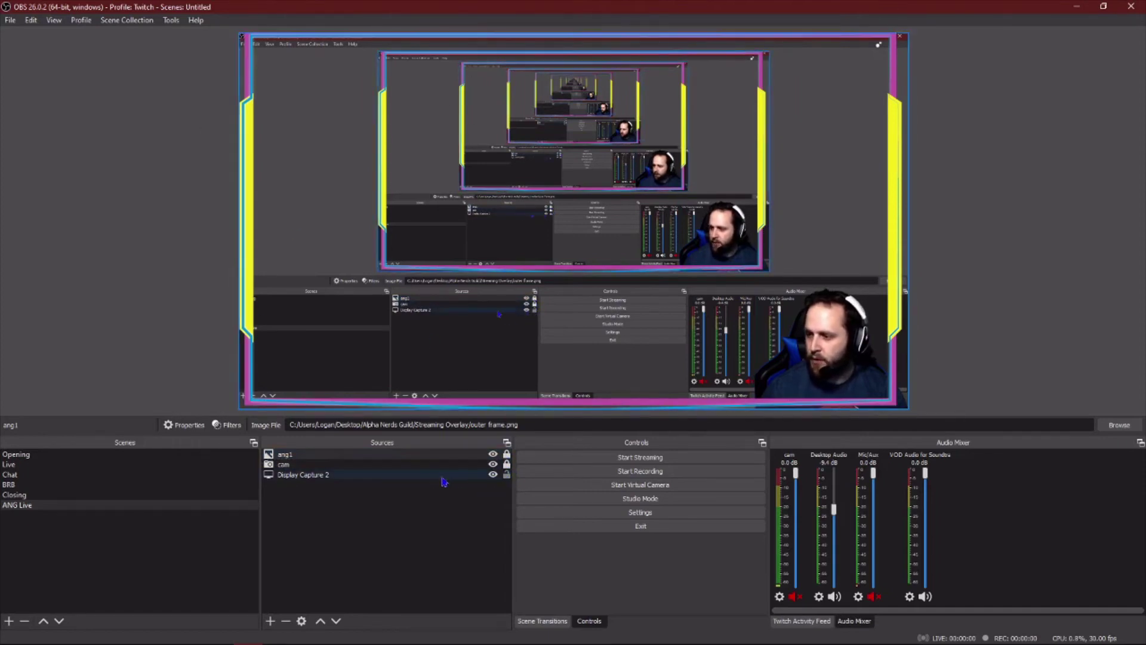
{"action": "left_click", "coordinate": [265, 404]}
{"action": "left_click_drag", "start_coordinate": [239, 409], "coordinate": [252, 401]}
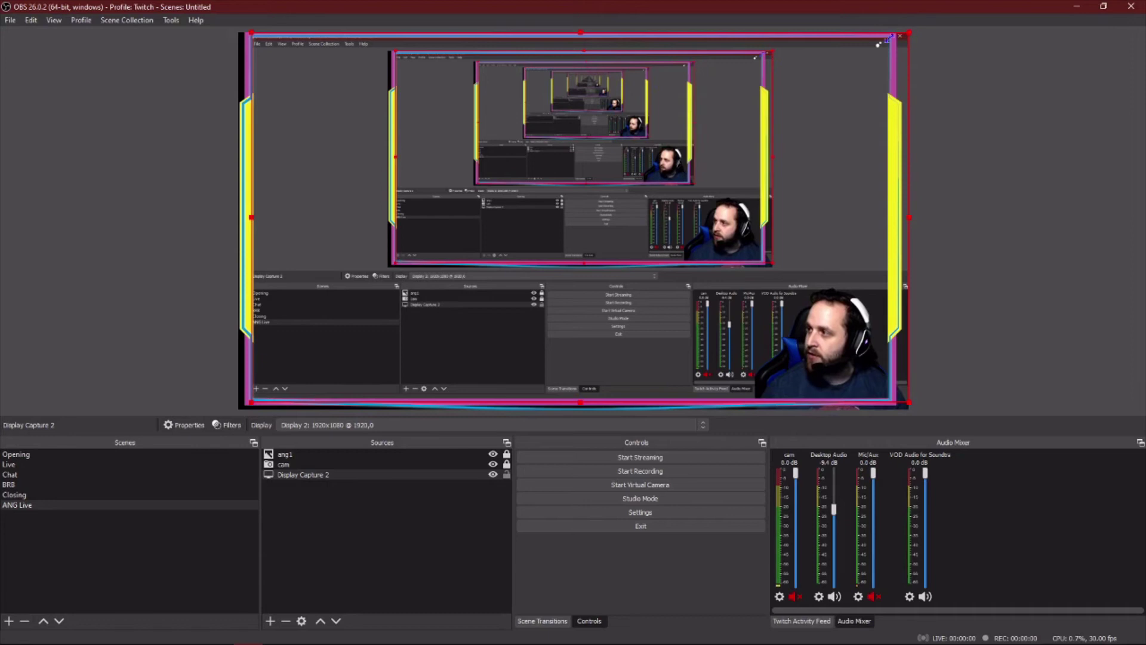
{"action": "left_click_drag", "start_coordinate": [888, 36], "coordinate": [895, 33]}
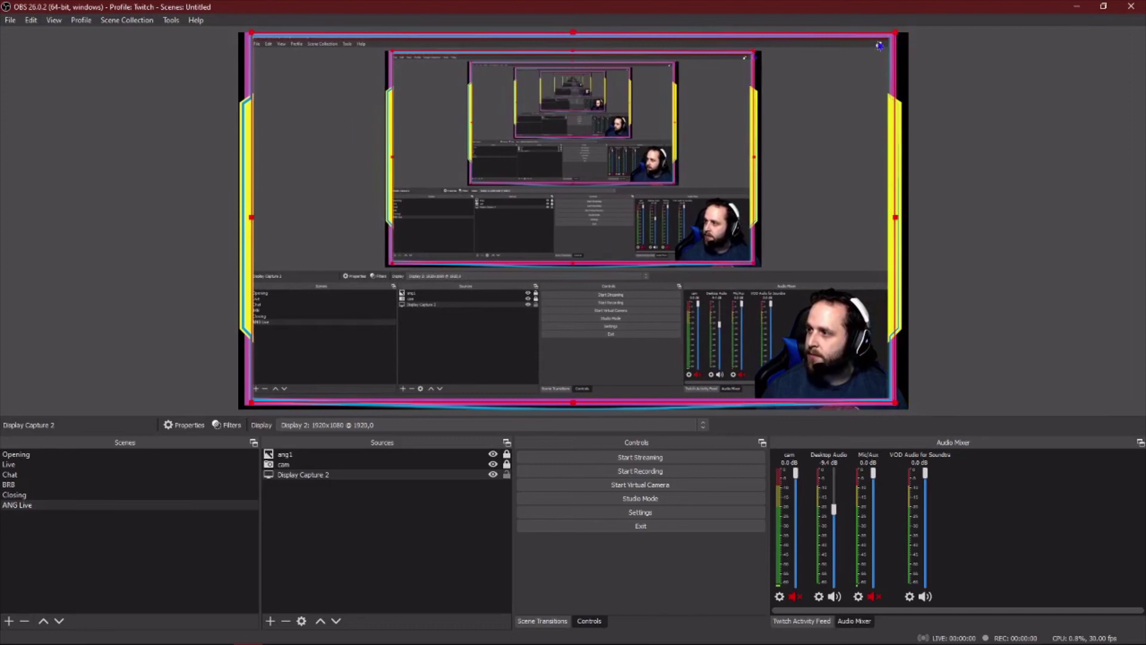
{"action": "left_click_drag", "start_coordinate": [253, 400], "coordinate": [251, 401]}
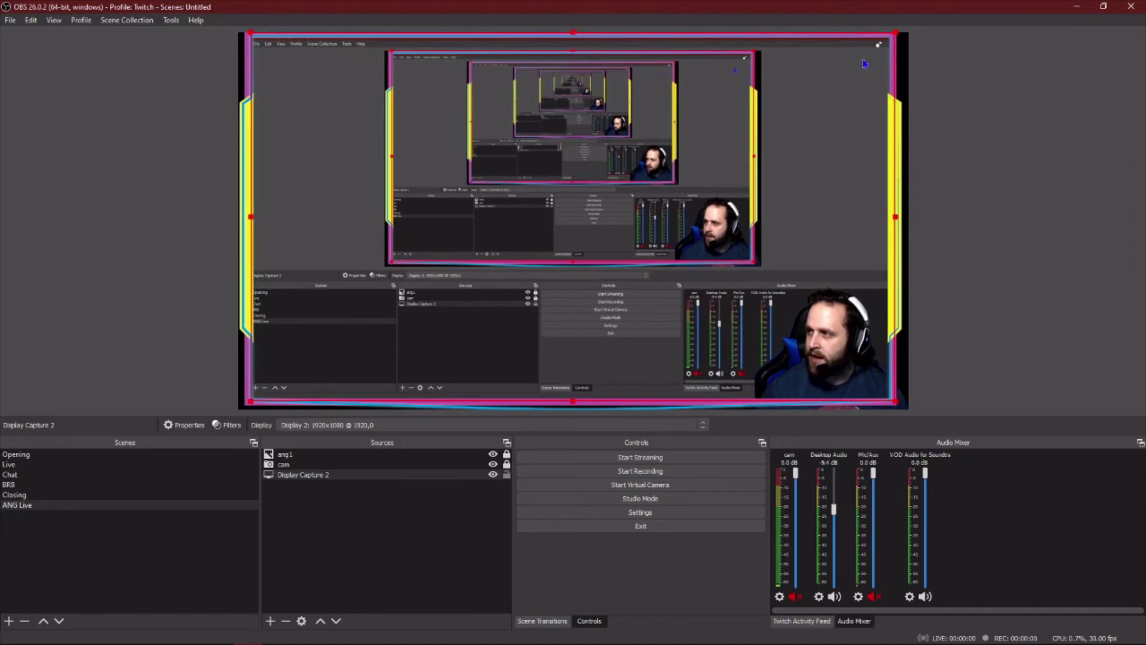
{"action": "left_click_drag", "start_coordinate": [893, 31], "coordinate": [889, 38]}
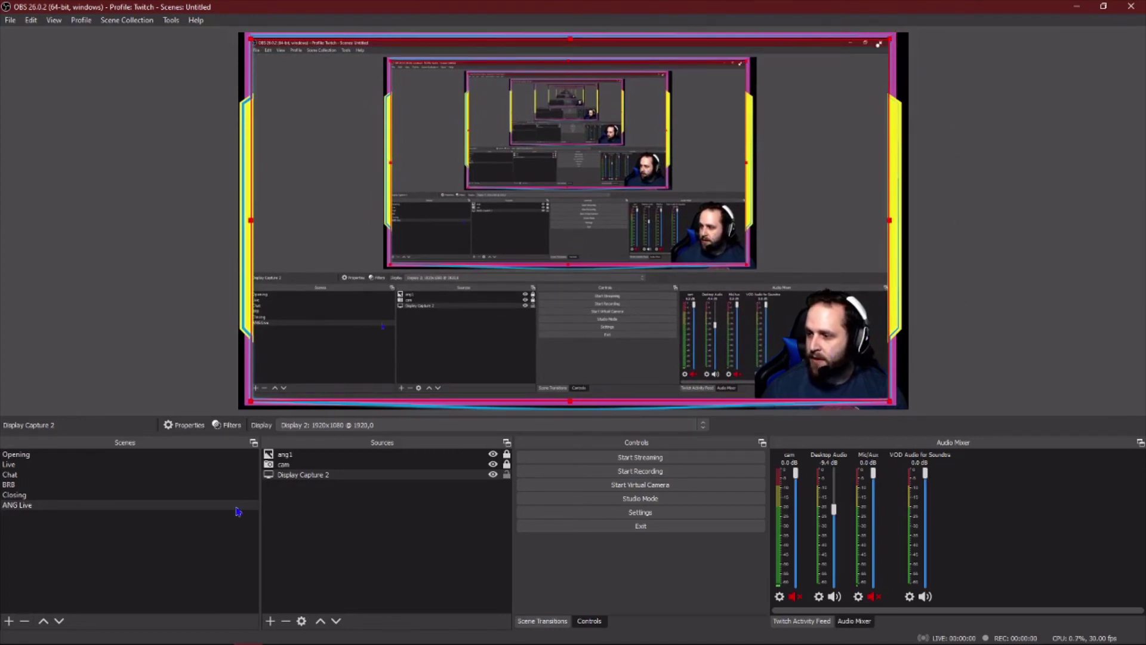
{"action": "left_click", "coordinate": [507, 474]}
Unlock the cam source and move the webcam image inside the frame's lower-right corner
{"action": "left_click", "coordinate": [507, 463]}
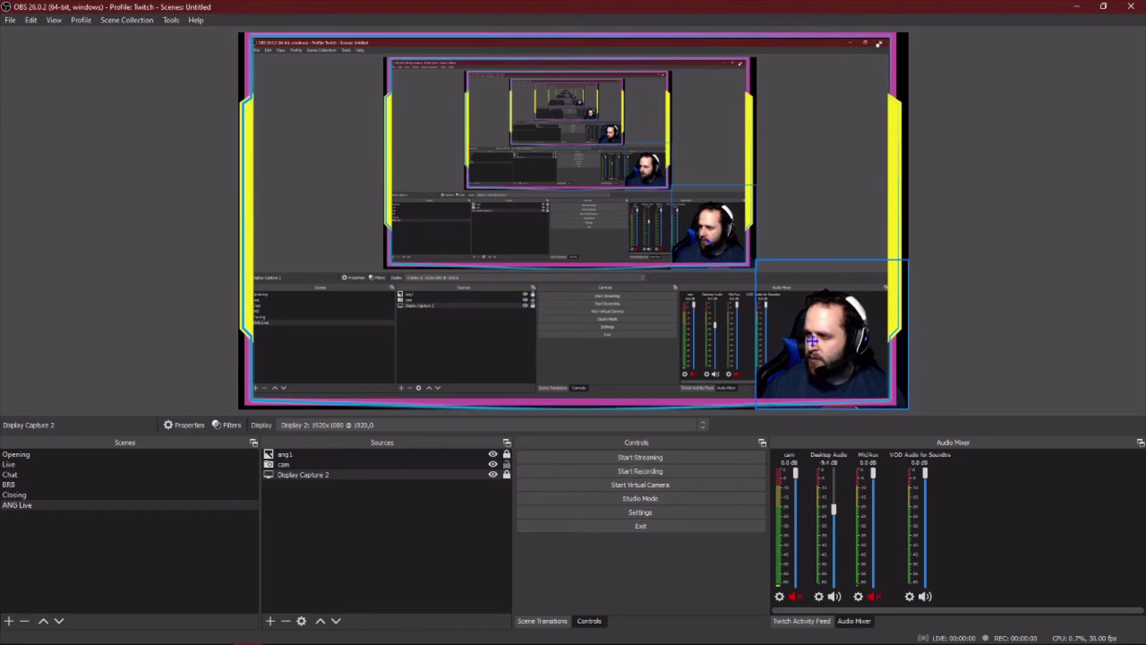
{"action": "left_click", "coordinate": [356, 465]}
{"action": "left_click_drag", "start_coordinate": [834, 351], "coordinate": [814, 343]}
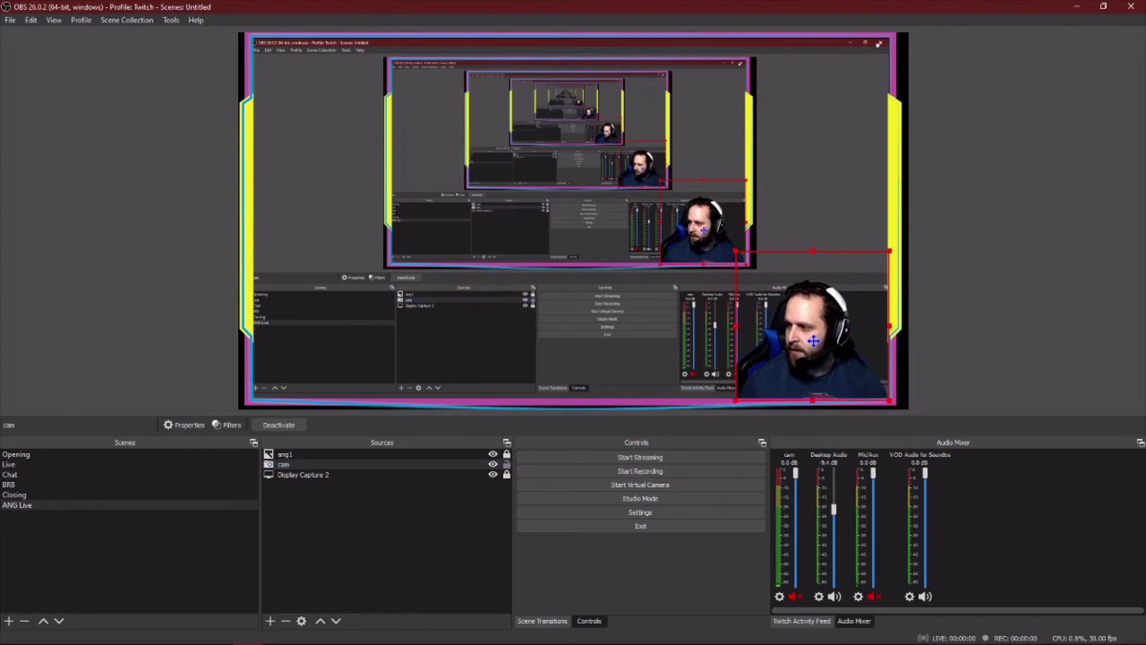
{"action": "left_click", "coordinate": [979, 312]}
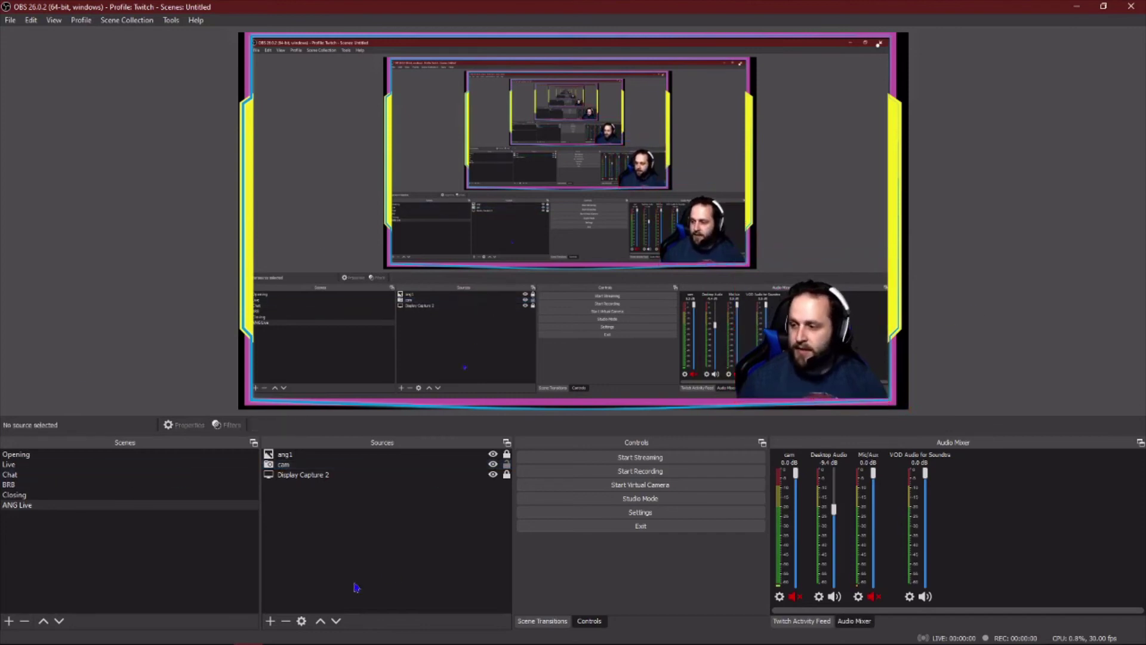
Add an image source named ang2 using bottom bar.png and place it centred along the frame's bottom edge
{"action": "left_click", "coordinate": [269, 620]}
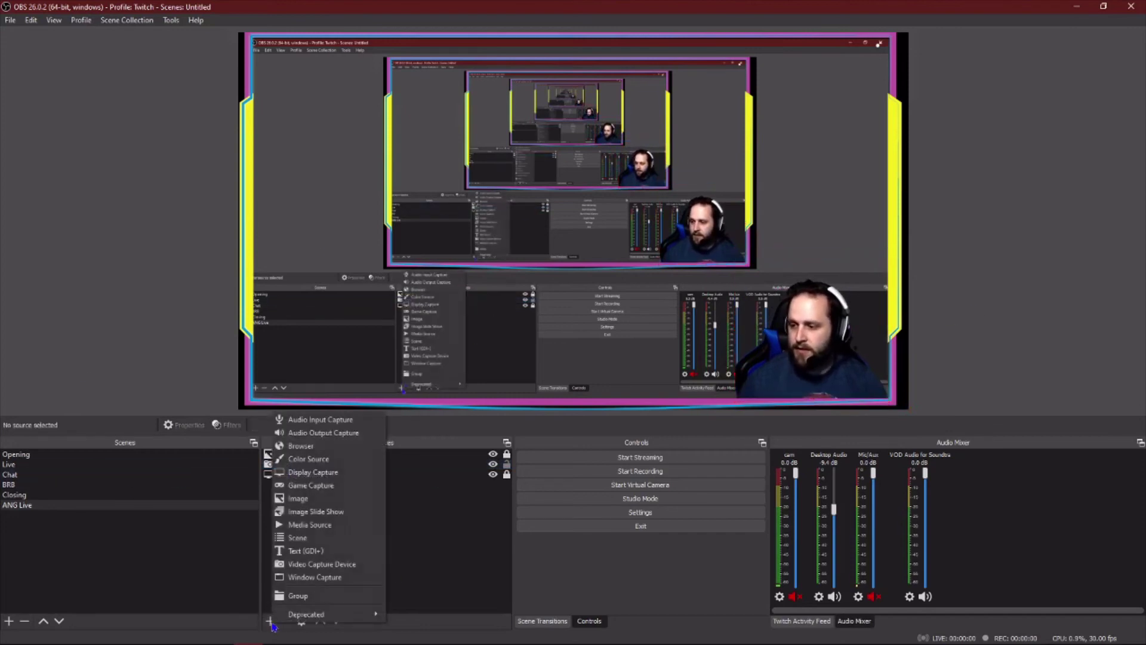
{"action": "left_click", "coordinate": [331, 497]}
{"action": "type", "text": "ang2"}
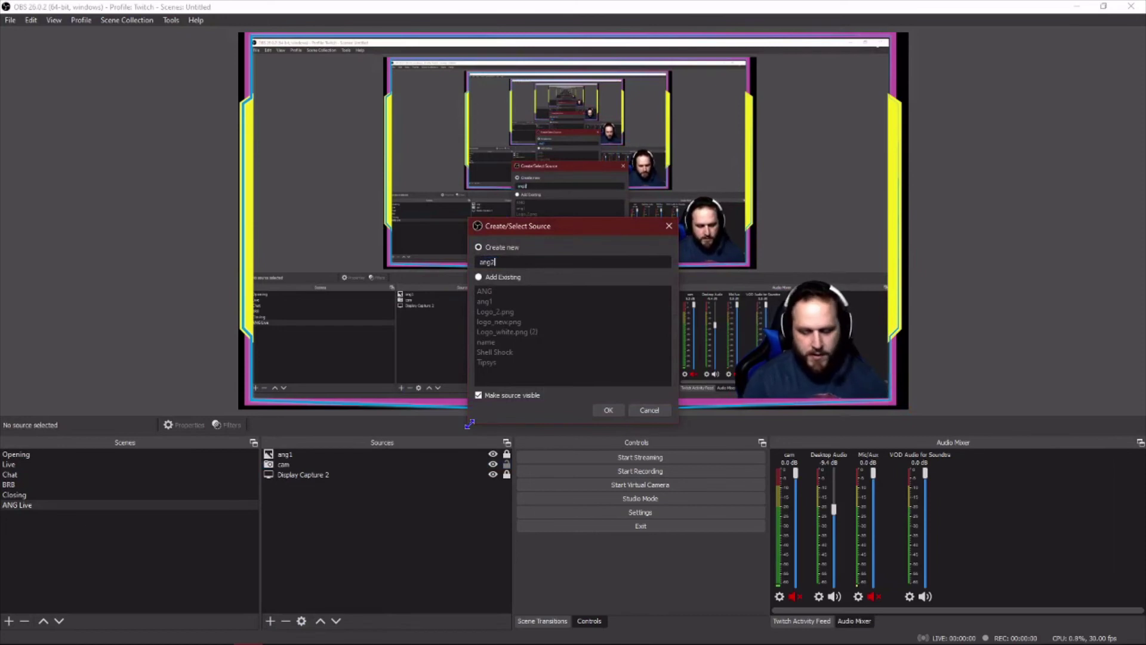
{"action": "left_click", "coordinate": [610, 412]}
{"action": "left_click", "coordinate": [753, 402]}
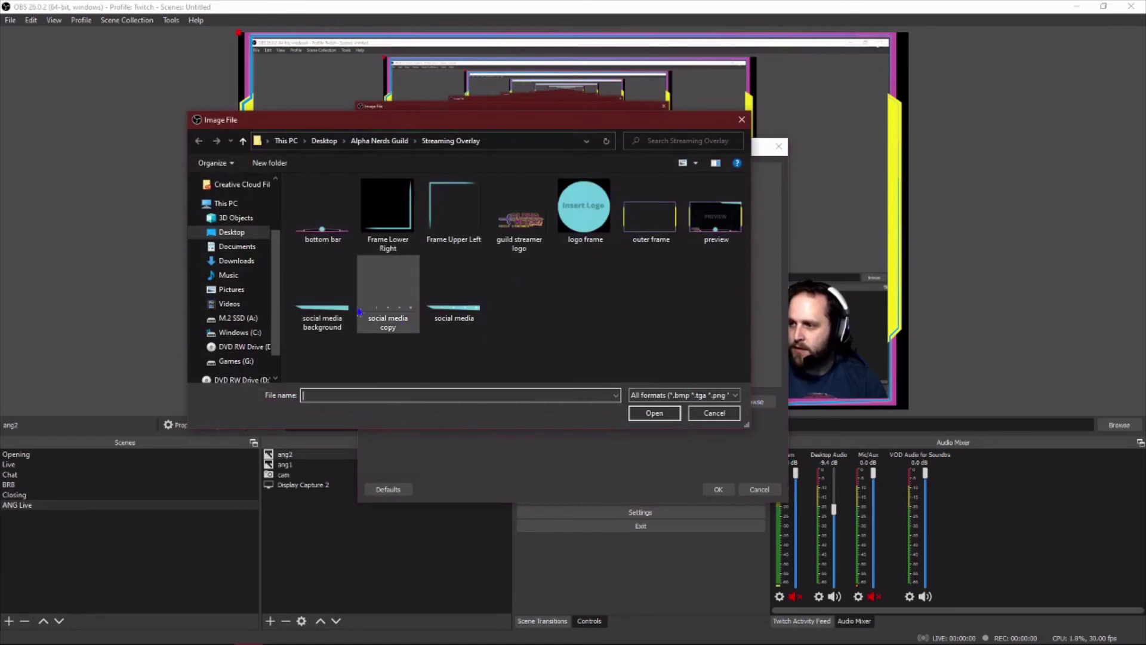
{"action": "left_click", "coordinate": [322, 234]}
{"action": "left_click", "coordinate": [647, 412]}
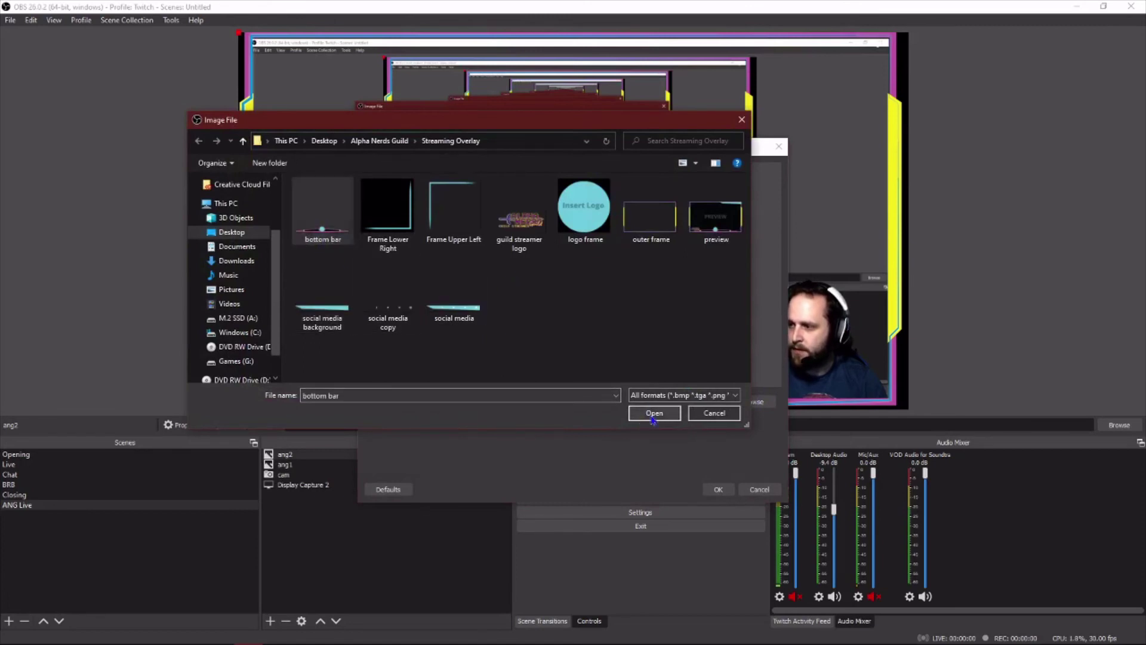
{"action": "left_click", "coordinate": [718, 489]}
{"action": "left_click_drag", "start_coordinate": [524, 86], "coordinate": [573, 381]}
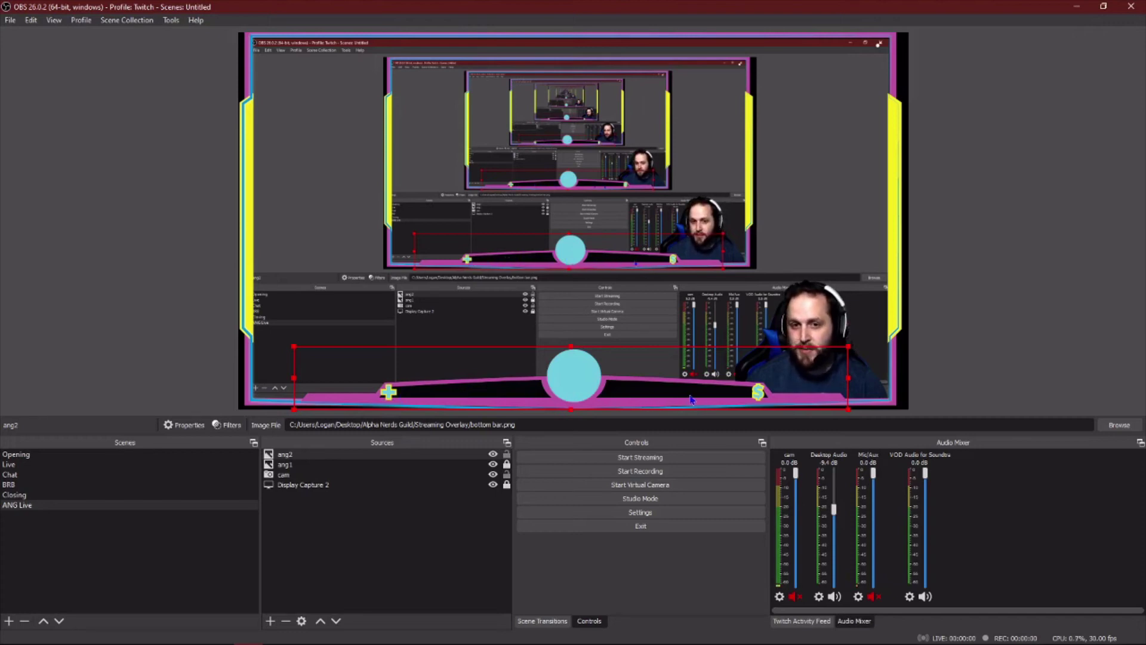
Add an image source using Frame Lower Right.png and place it at the lower-right corner of the webcam image
{"action": "left_click", "coordinate": [270, 621]}
{"action": "left_click", "coordinate": [364, 499]}
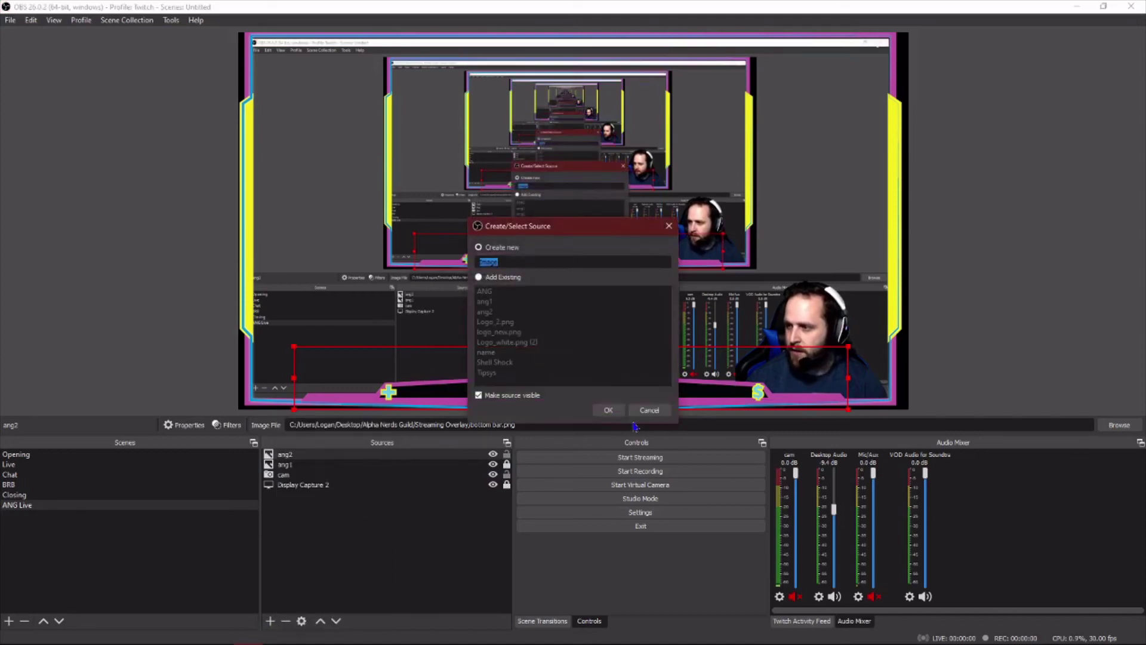
{"action": "left_click", "coordinate": [607, 410]}
{"action": "left_click", "coordinate": [753, 401]}
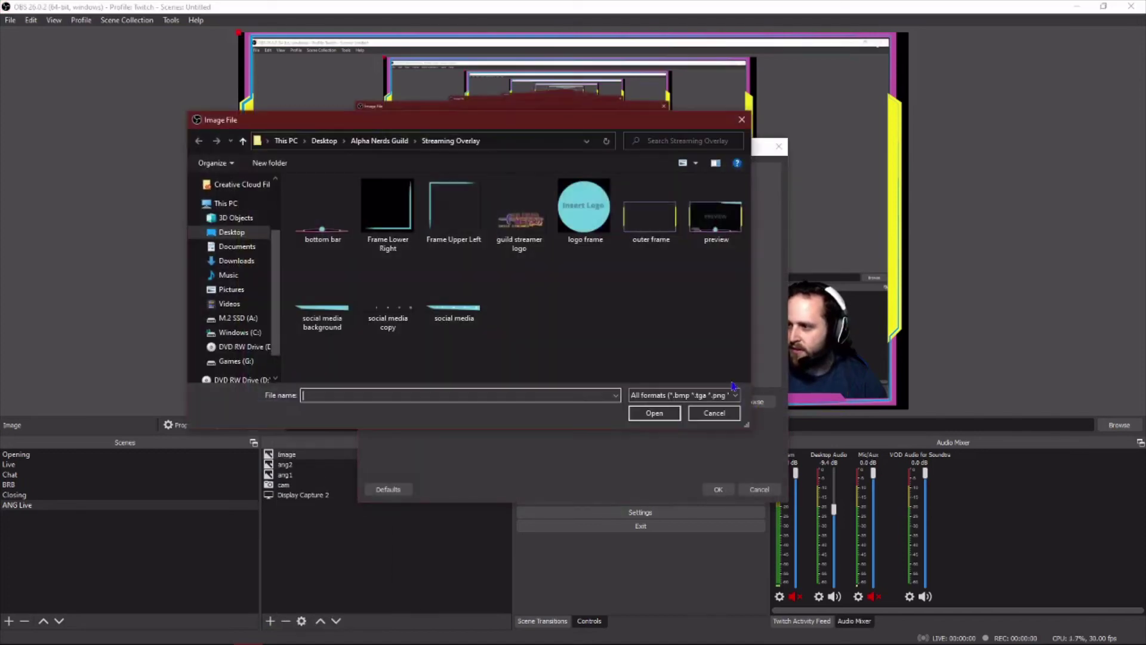
{"action": "left_click", "coordinate": [412, 220]}
{"action": "left_click", "coordinate": [654, 412]}
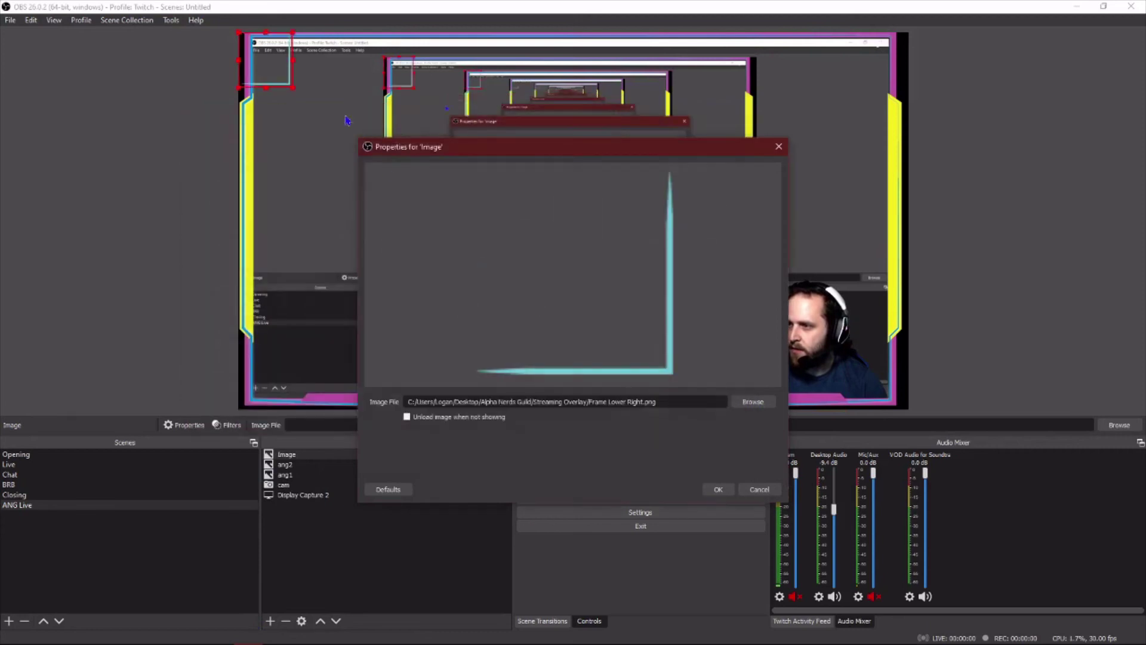
{"action": "left_click", "coordinate": [718, 489]}
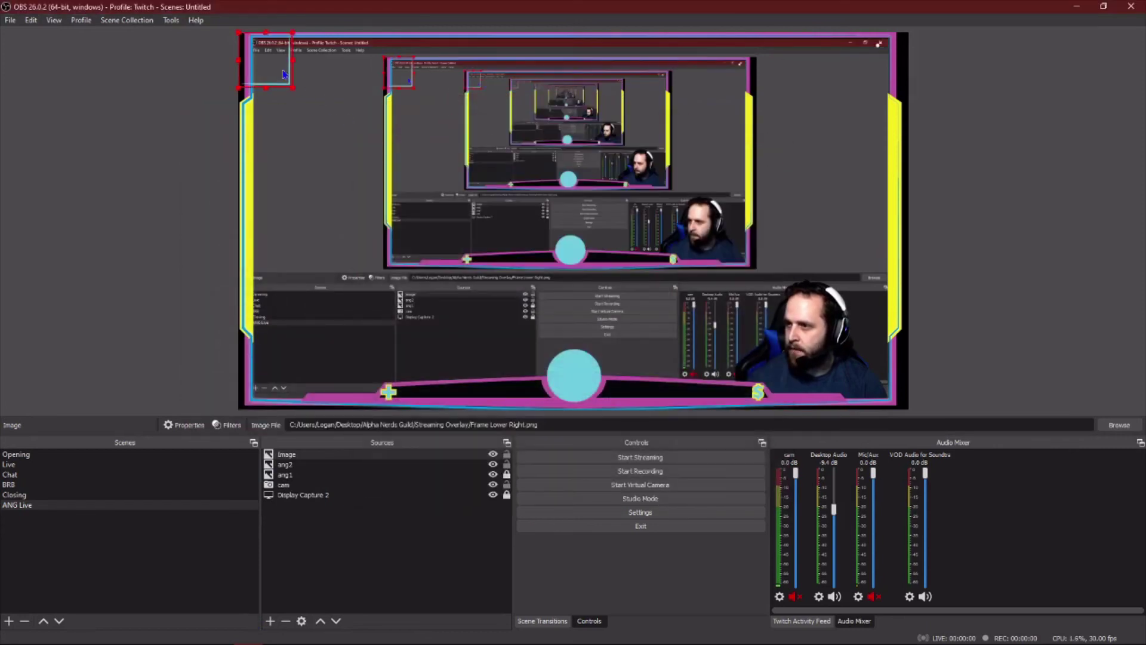
{"action": "left_click_drag", "start_coordinate": [280, 74], "coordinate": [871, 377]}
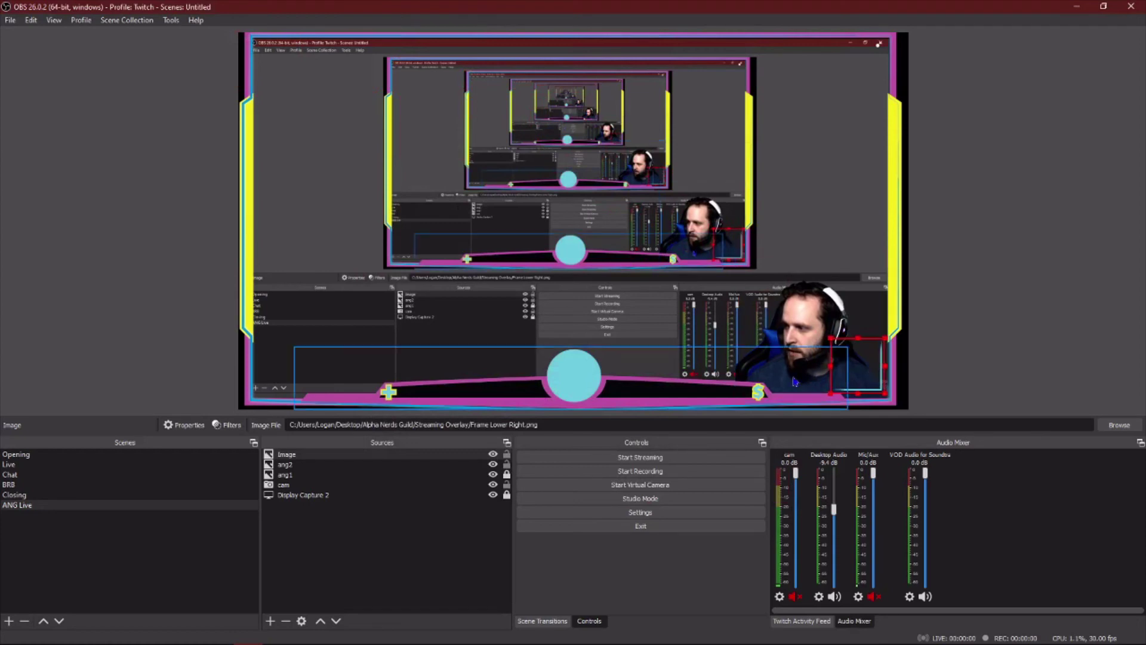
{"action": "left_click", "coordinate": [325, 516]}
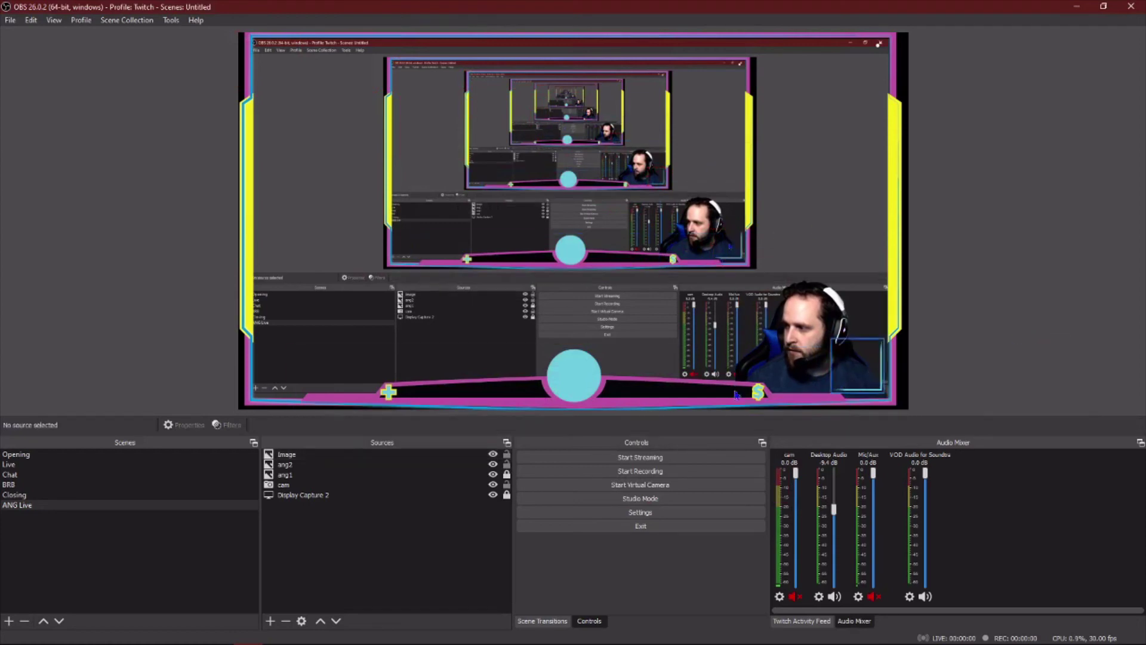
Add an image source using Frame Upper Left.png and place it just inside the outer frame's upper-left corner
{"action": "left_click", "coordinate": [270, 621]}
{"action": "left_click", "coordinate": [334, 493]}
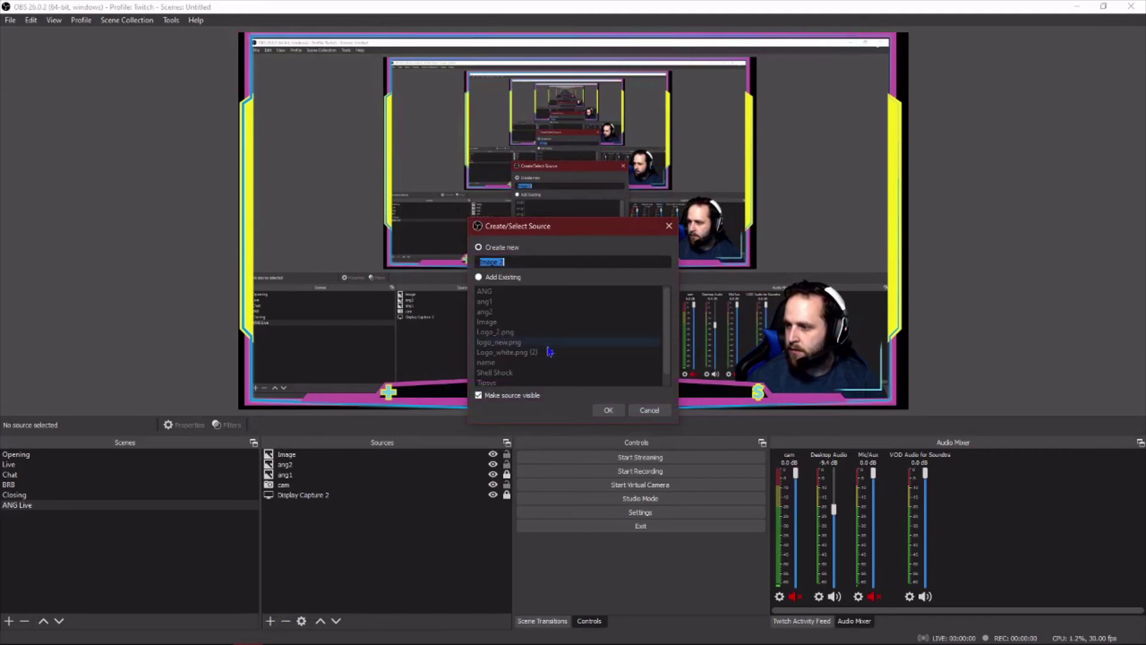
{"action": "left_click", "coordinate": [608, 410]}
{"action": "left_click", "coordinate": [753, 401]}
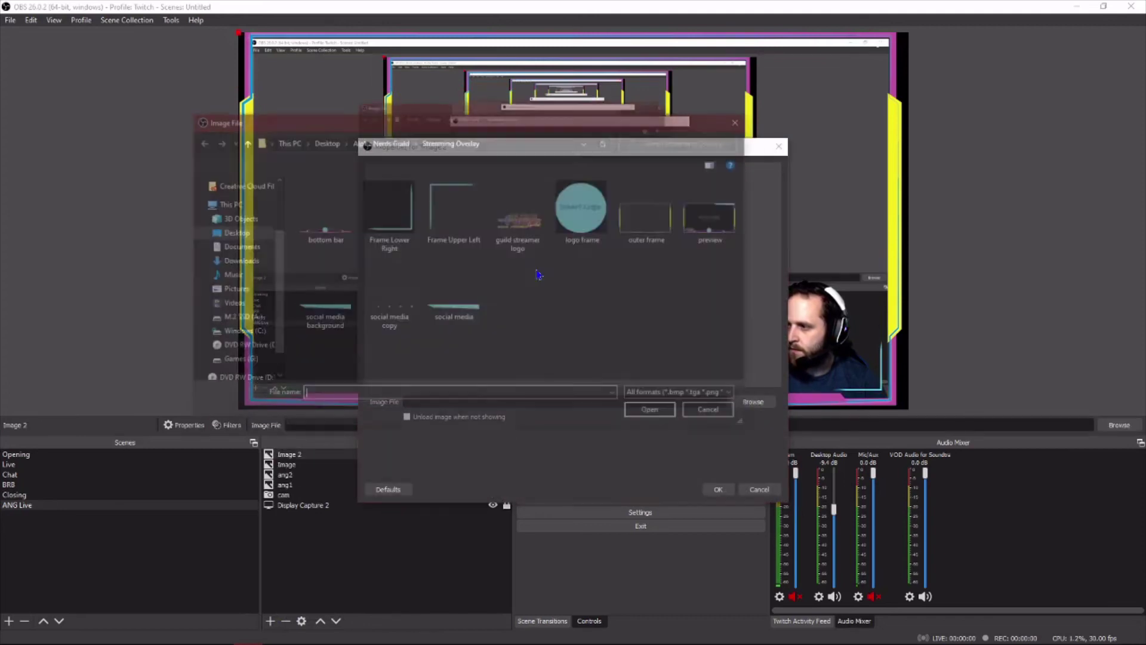
{"action": "left_click", "coordinate": [453, 203]}
{"action": "left_click", "coordinate": [657, 412]}
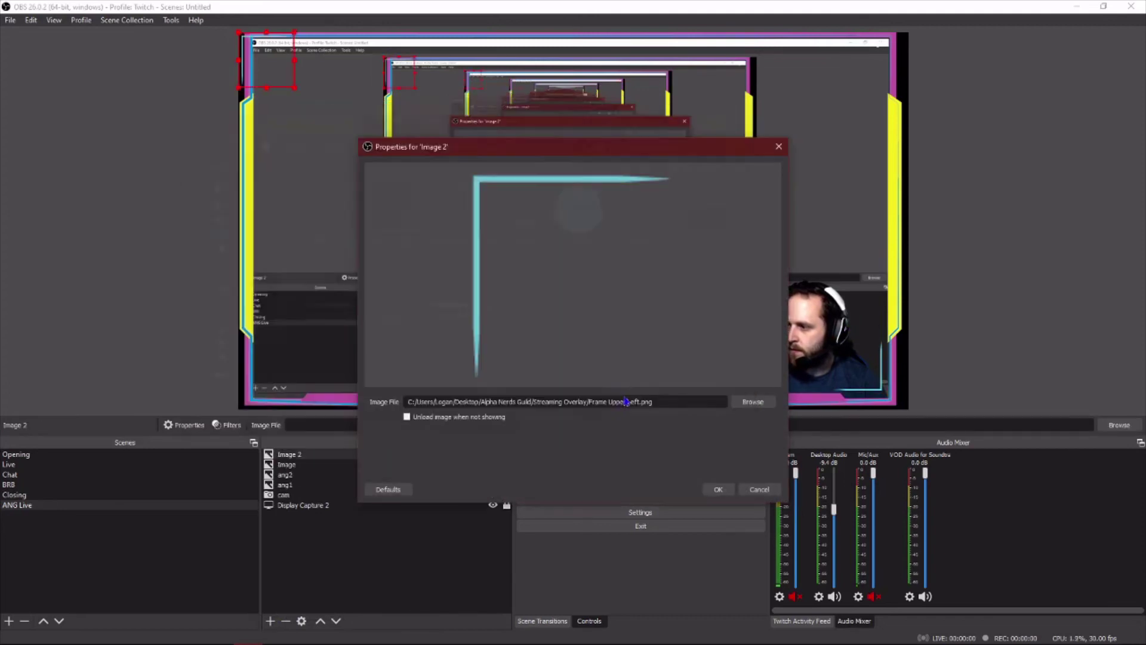
{"action": "left_click", "coordinate": [718, 489]}
{"action": "left_click_drag", "start_coordinate": [266, 75], "coordinate": [287, 79]}
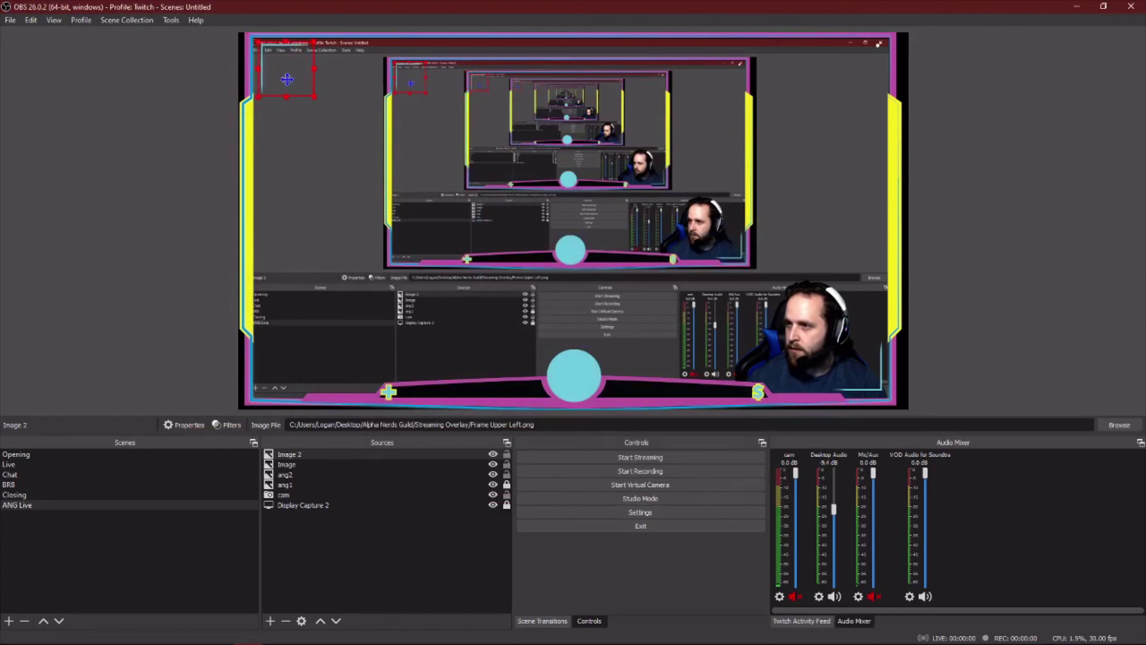
{"action": "left_click", "coordinate": [224, 136]}
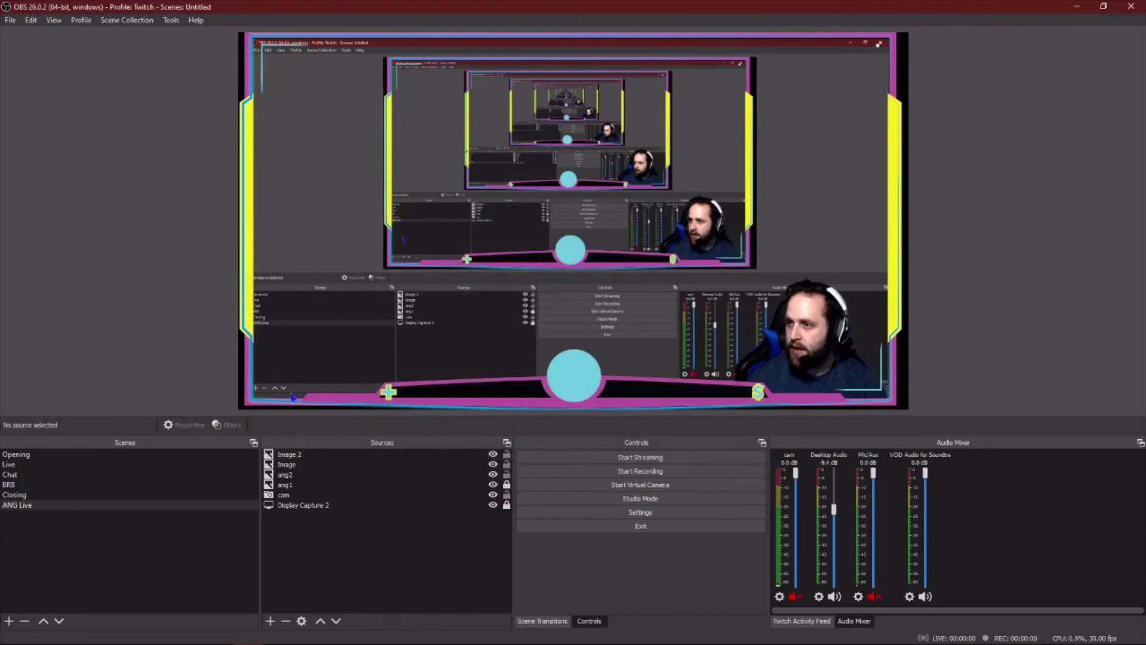
Add an image source using social media.png and align it with the outer frame's upper-right corner
{"action": "left_click", "coordinate": [269, 621]}
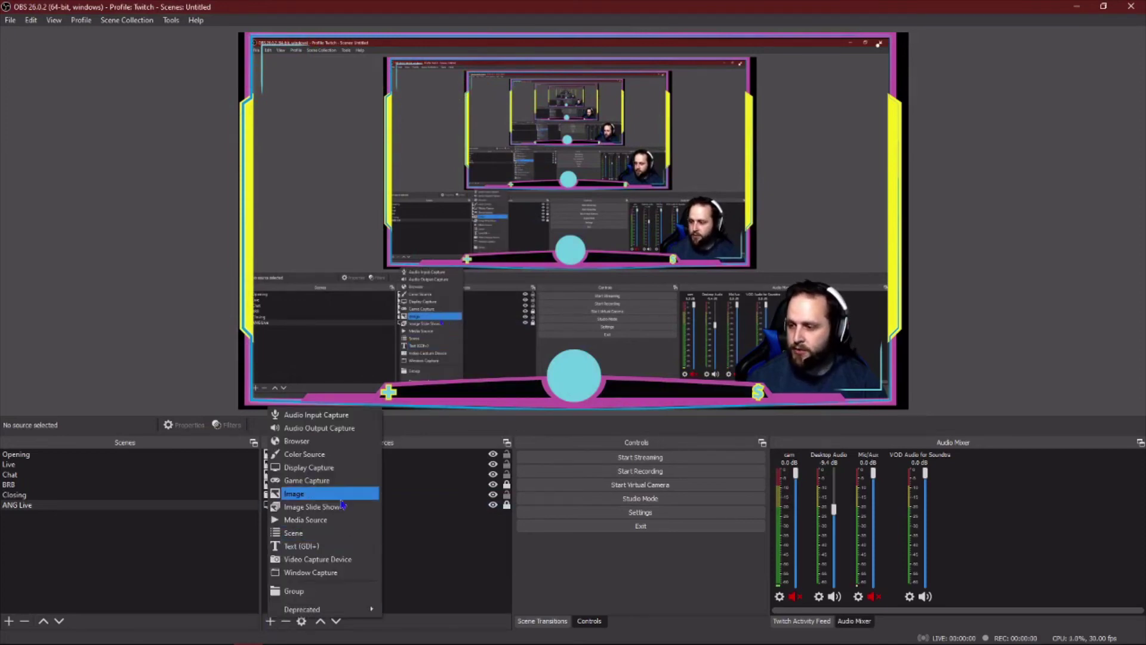
{"action": "left_click", "coordinate": [298, 497]}
{"action": "left_click", "coordinate": [607, 409]}
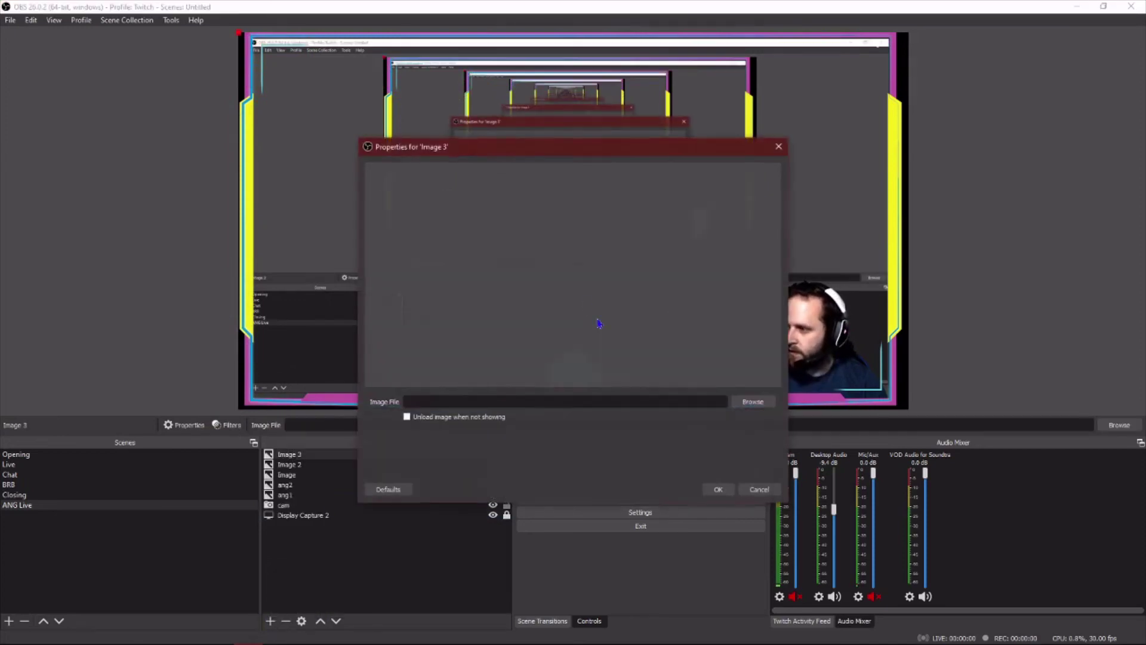
{"action": "left_click", "coordinate": [752, 408]}
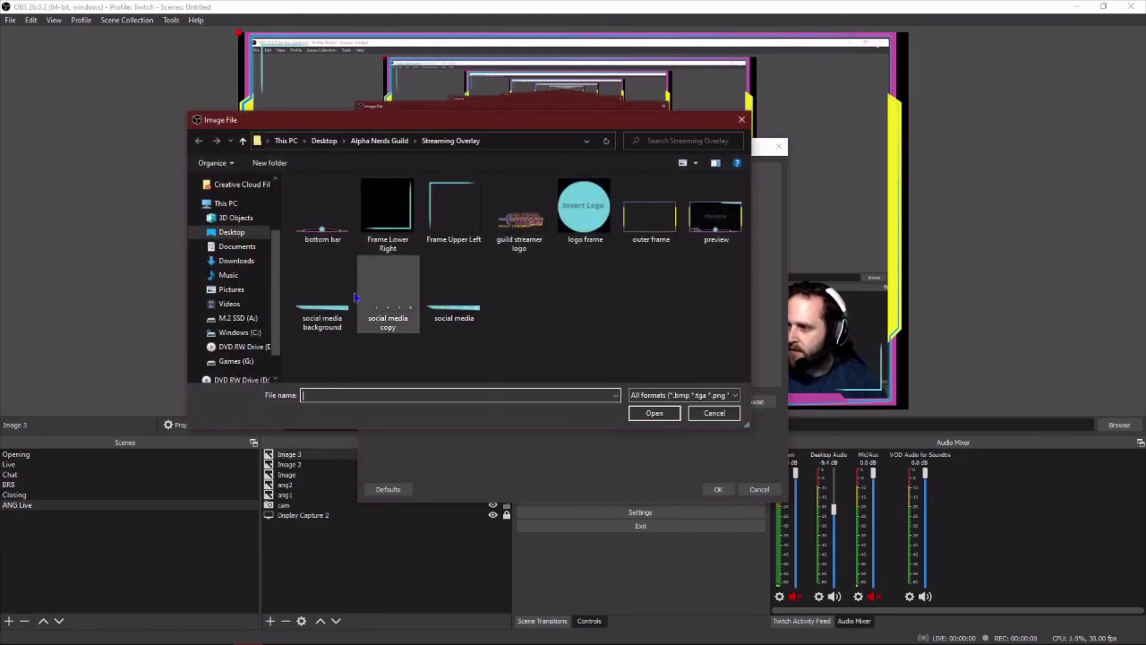
{"action": "left_click", "coordinate": [322, 313]}
{"action": "left_click", "coordinate": [467, 316]}
{"action": "left_click", "coordinate": [670, 418]}
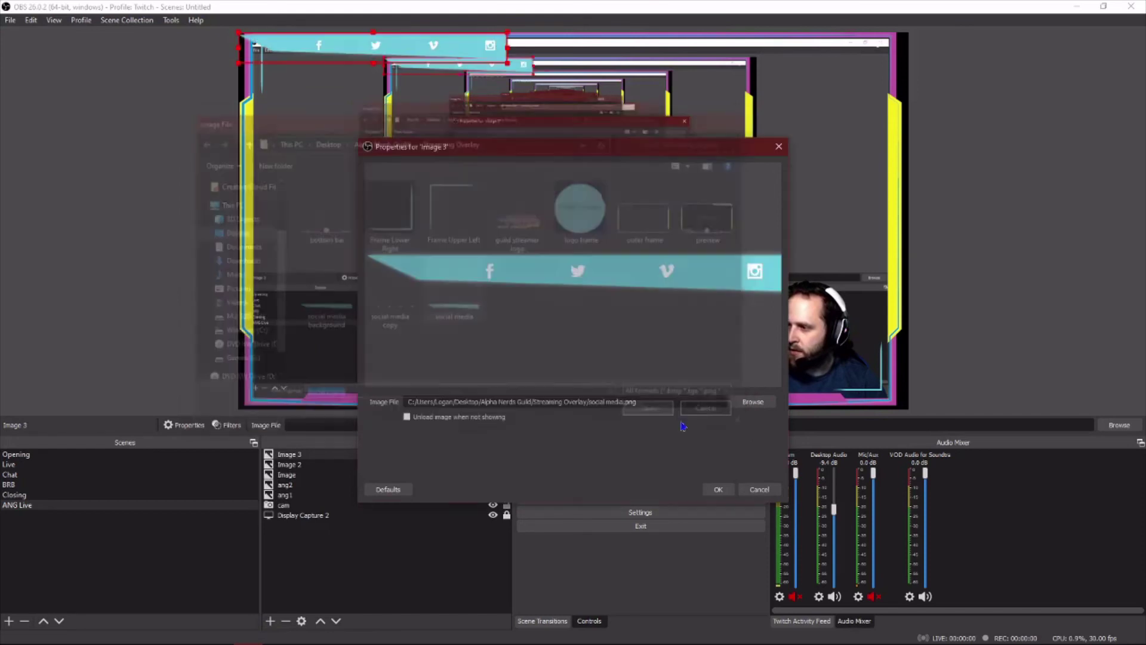
{"action": "left_click", "coordinate": [717, 490]}
{"action": "left_click_drag", "start_coordinate": [436, 54], "coordinate": [816, 52]}
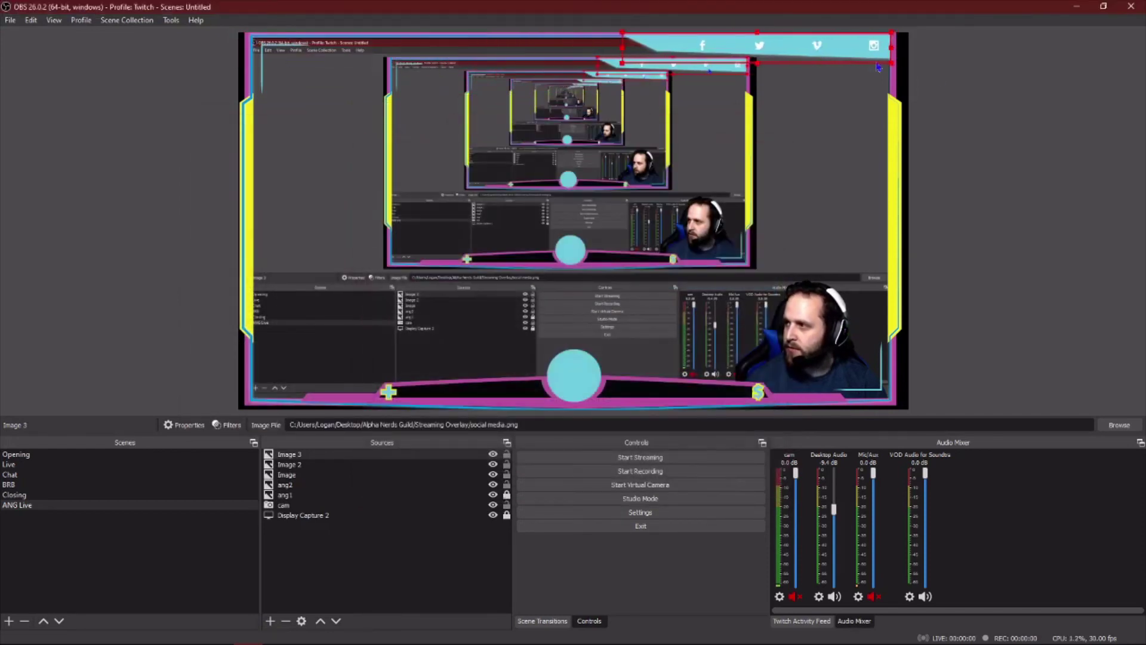
{"action": "left_click", "coordinate": [1002, 87]}
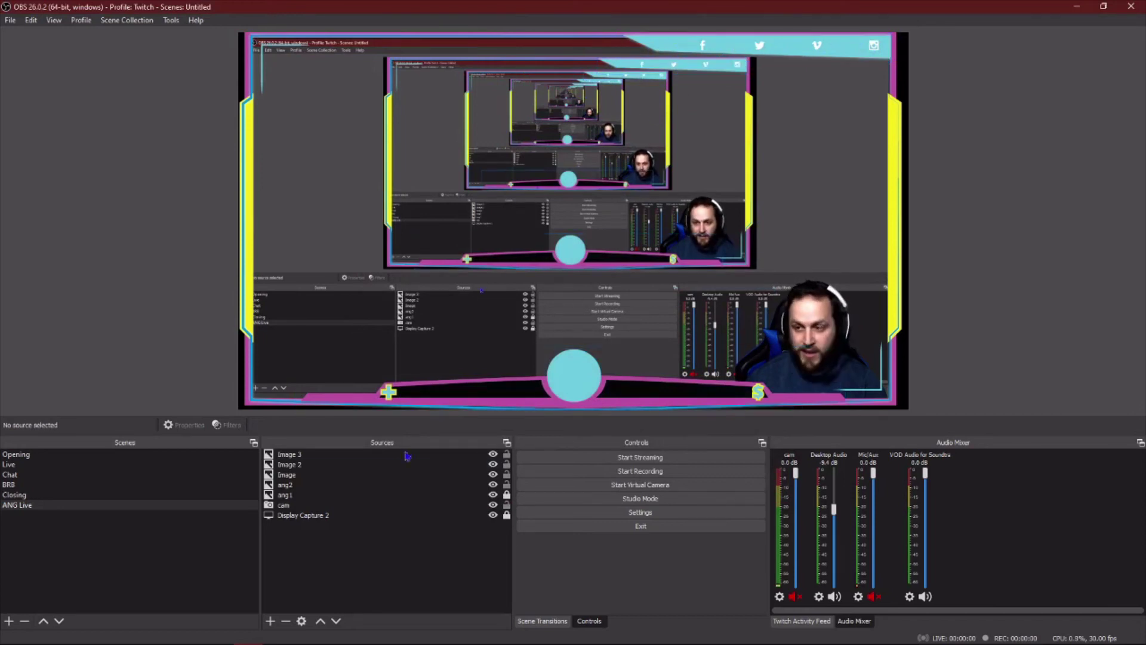
Add an image source using guild streamer logo.png and place it in the outer frame's lower-left corner
{"action": "left_click", "coordinate": [270, 620]}
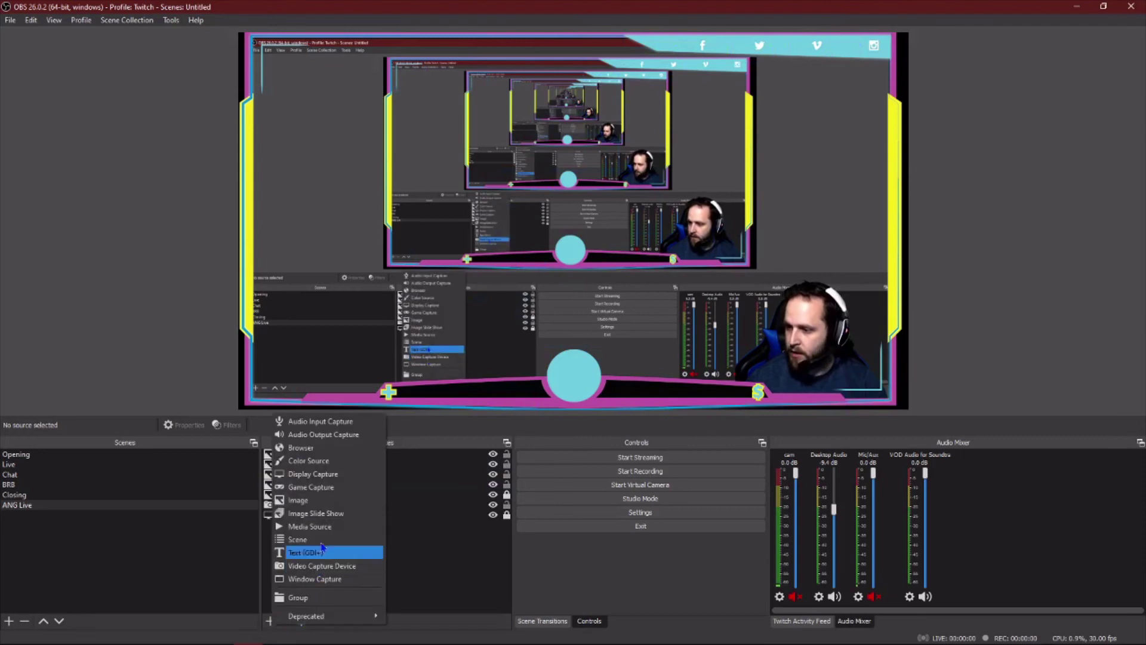
{"action": "left_click", "coordinate": [310, 500]}
{"action": "left_click", "coordinate": [607, 410]}
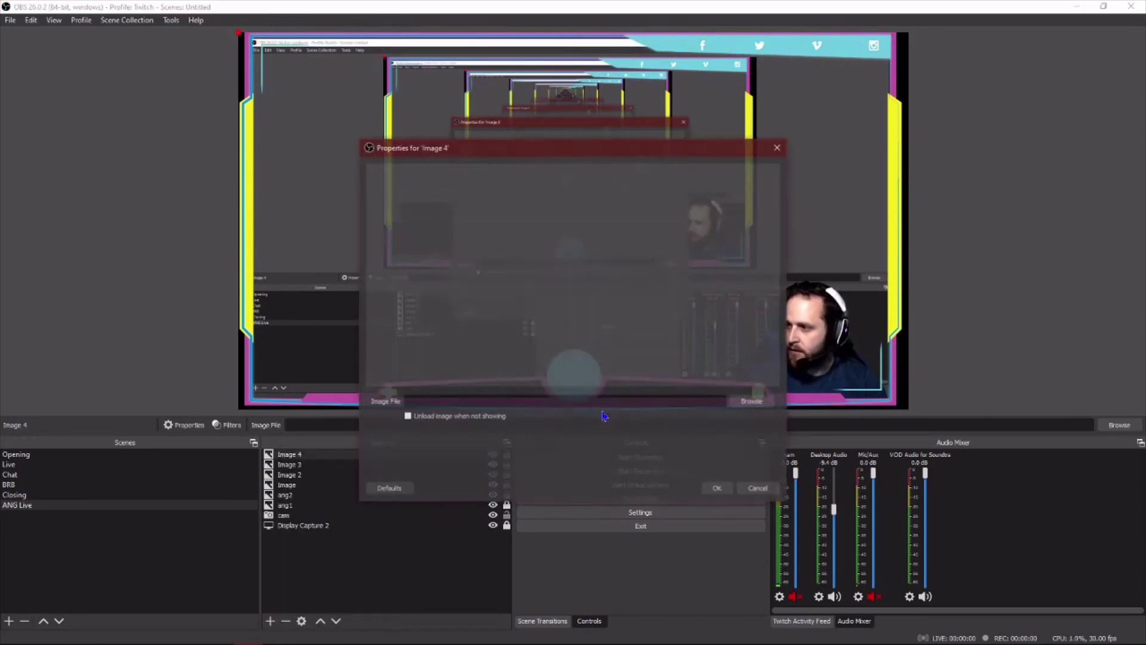
{"action": "left_click", "coordinate": [746, 404]}
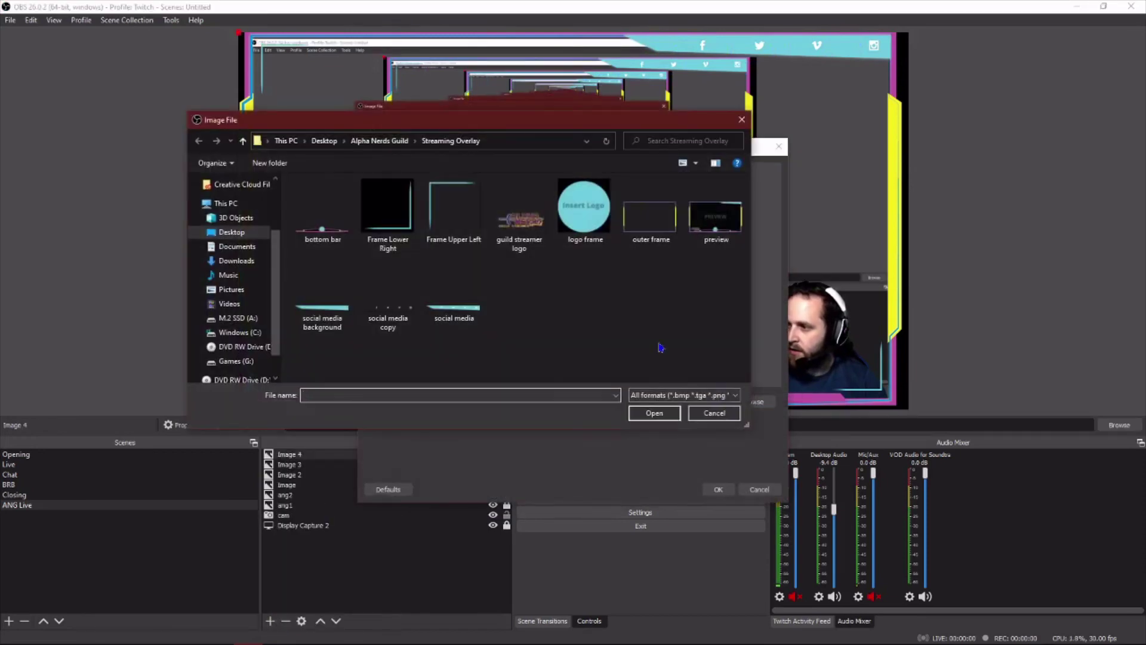
{"action": "left_click", "coordinate": [528, 254]}
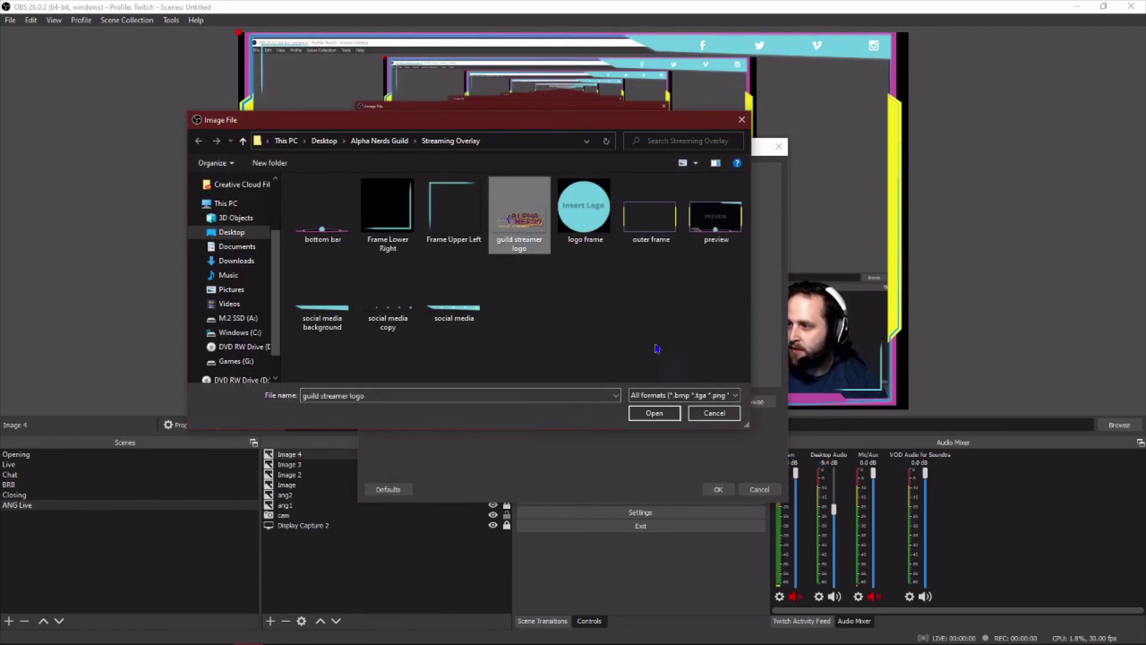
{"action": "left_click", "coordinate": [654, 413]}
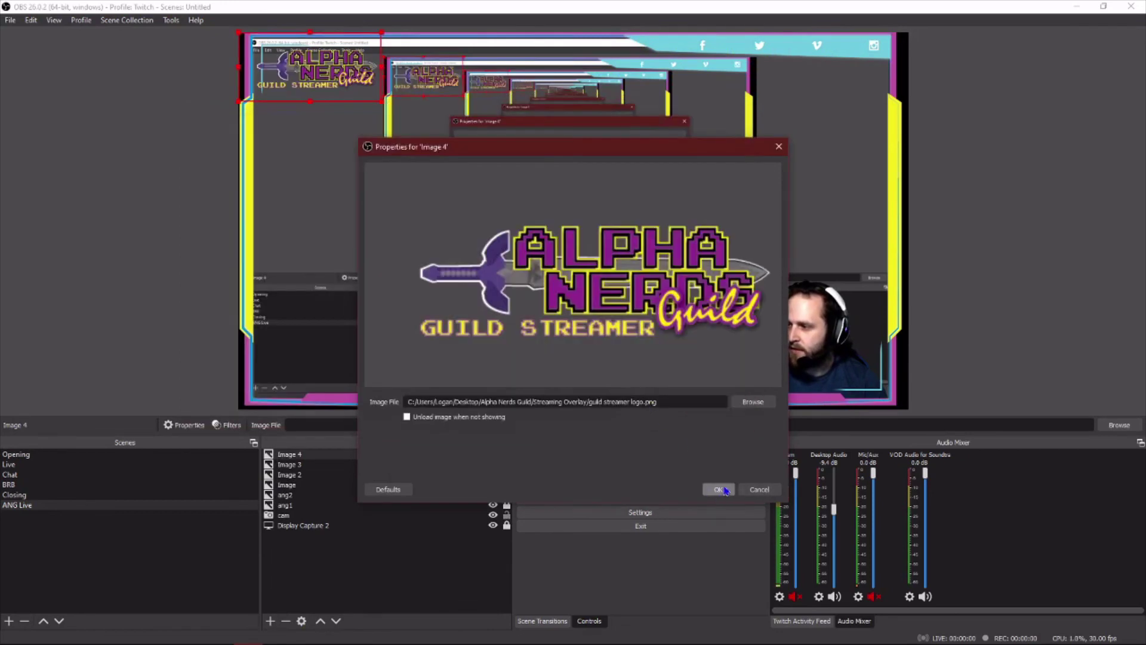
{"action": "left_click", "coordinate": [718, 489]}
{"action": "left_click_drag", "start_coordinate": [335, 126], "coordinate": [338, 365]}
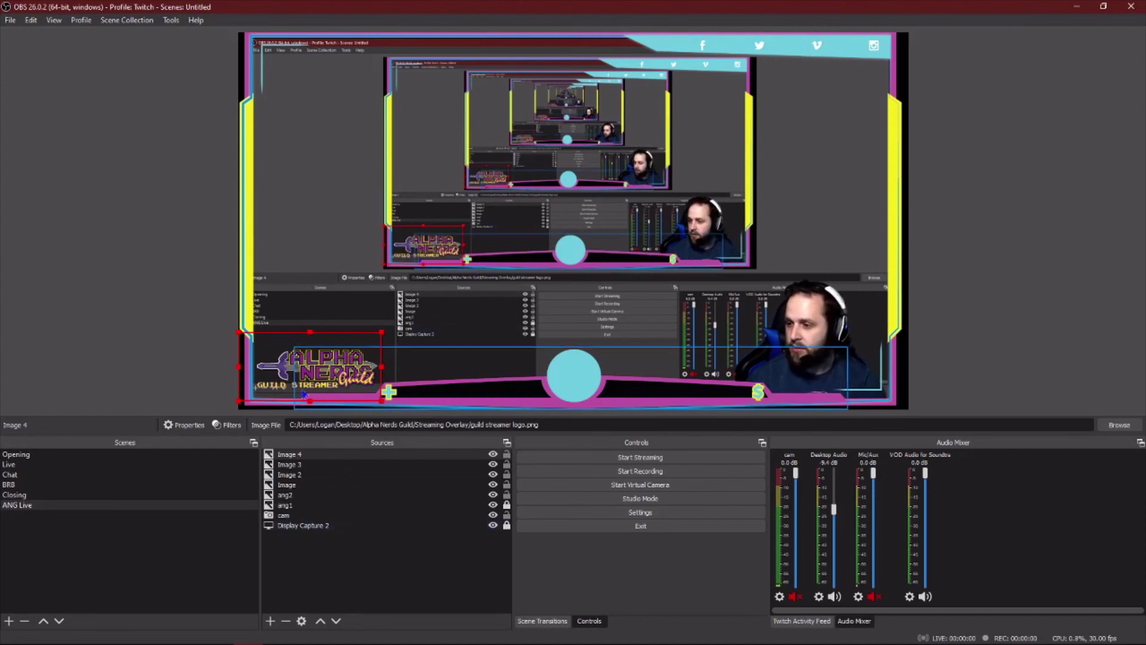
{"action": "left_click", "coordinate": [119, 216]}
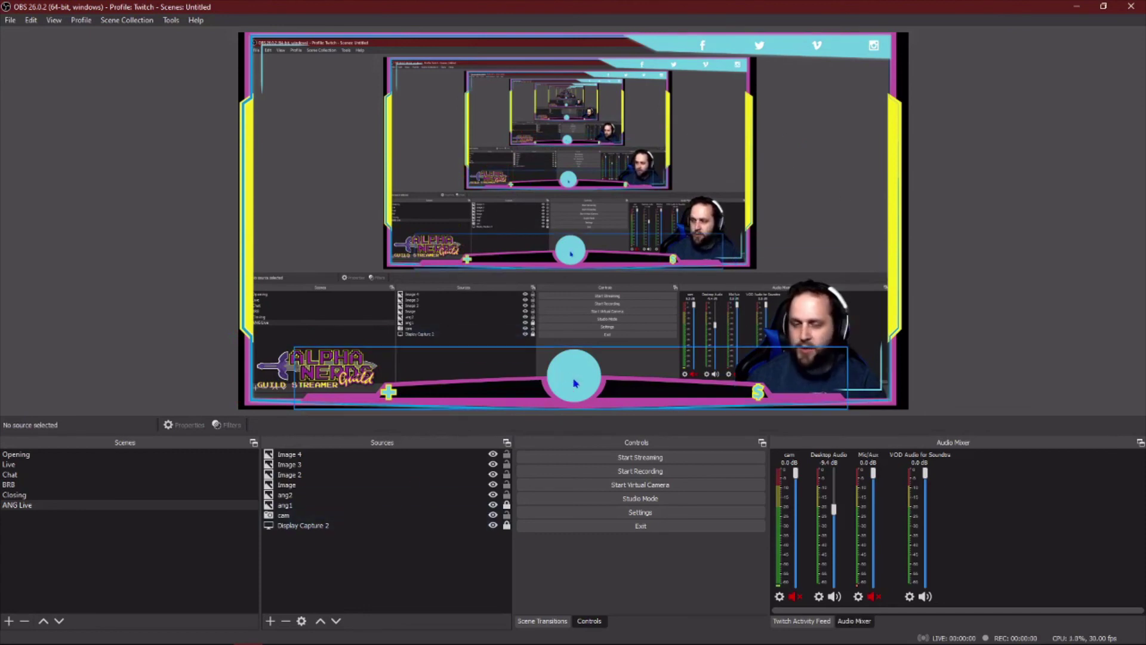
{"action": "left_click", "coordinate": [270, 621]}
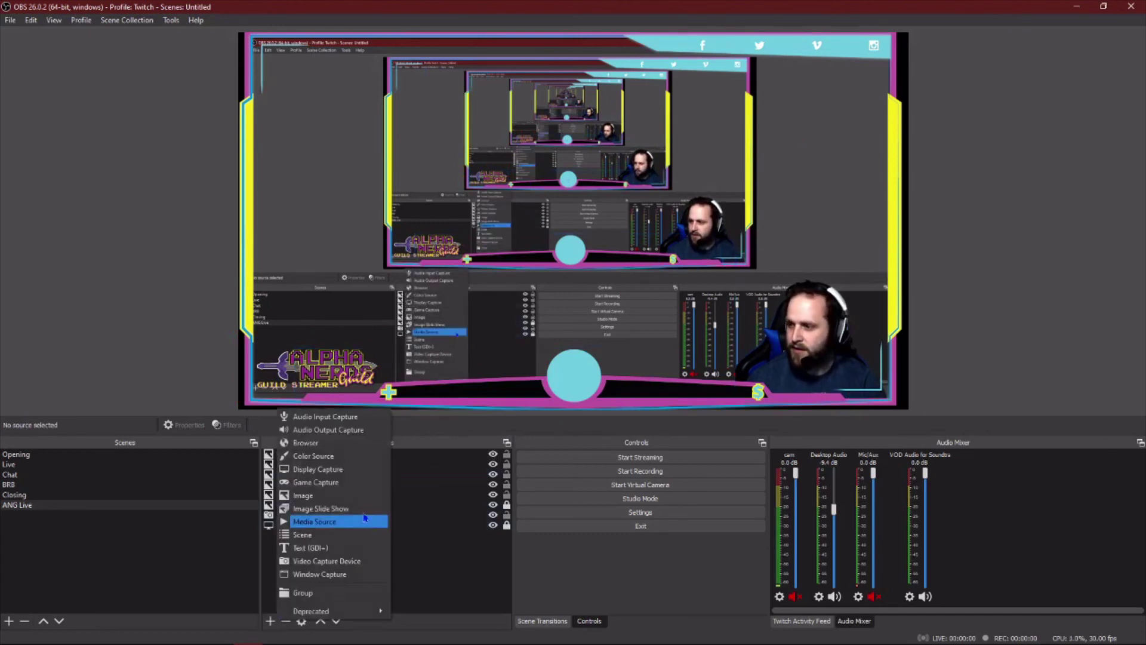
{"action": "left_click", "coordinate": [354, 495]}
{"action": "left_click", "coordinate": [604, 409]}
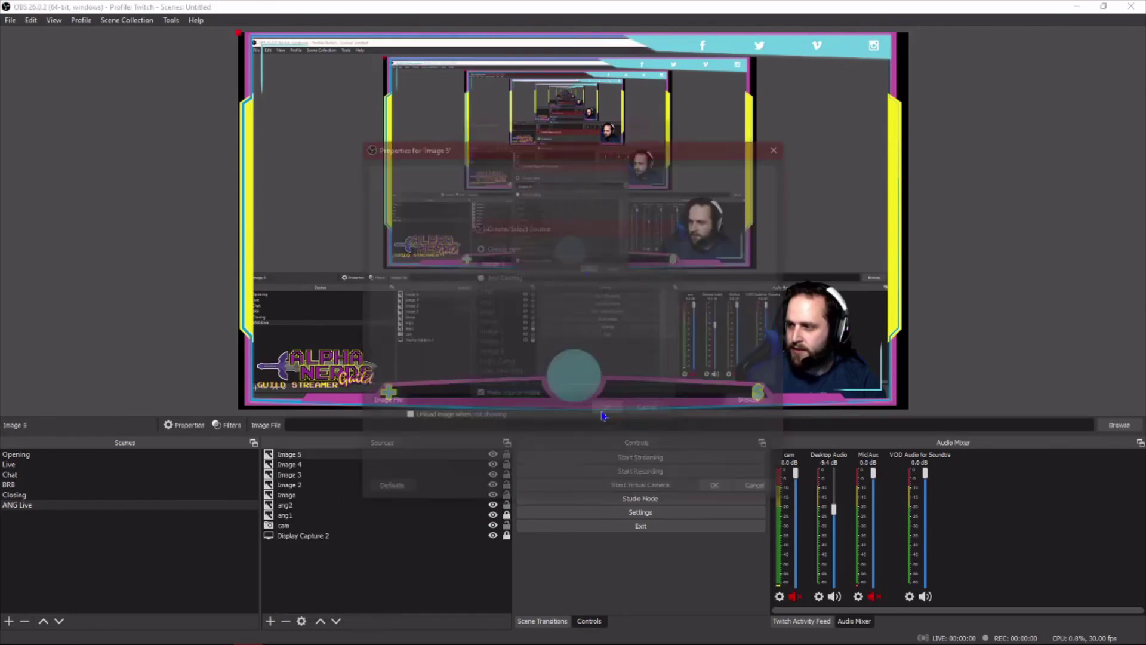
{"action": "left_click", "coordinate": [757, 488]}
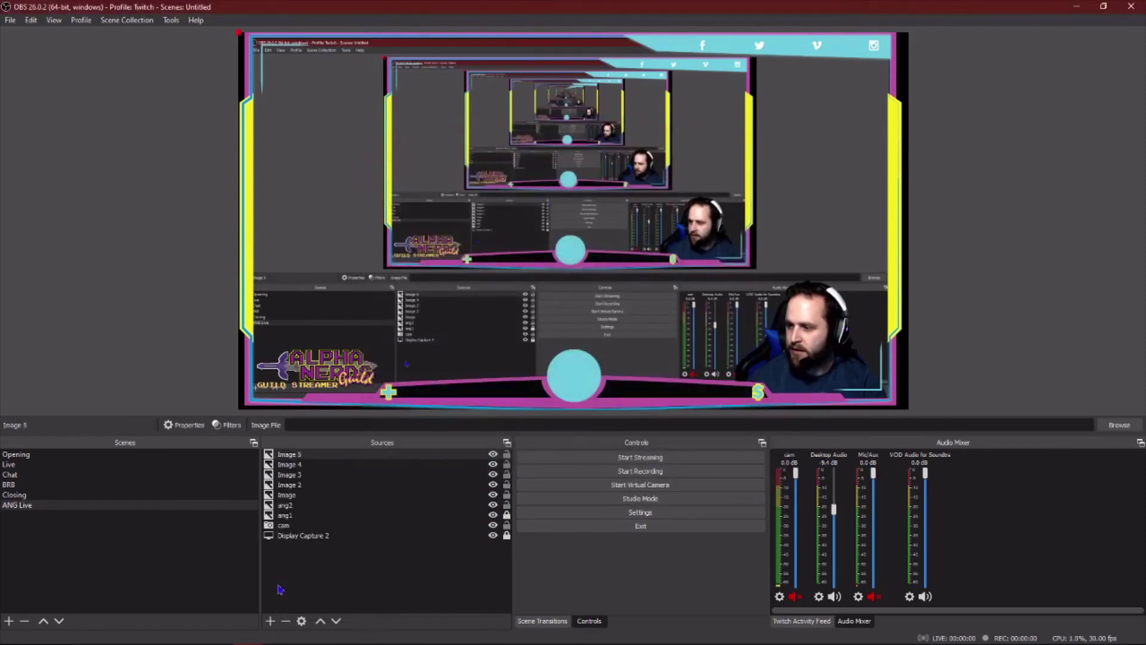
{"action": "key", "text": "Delete"}
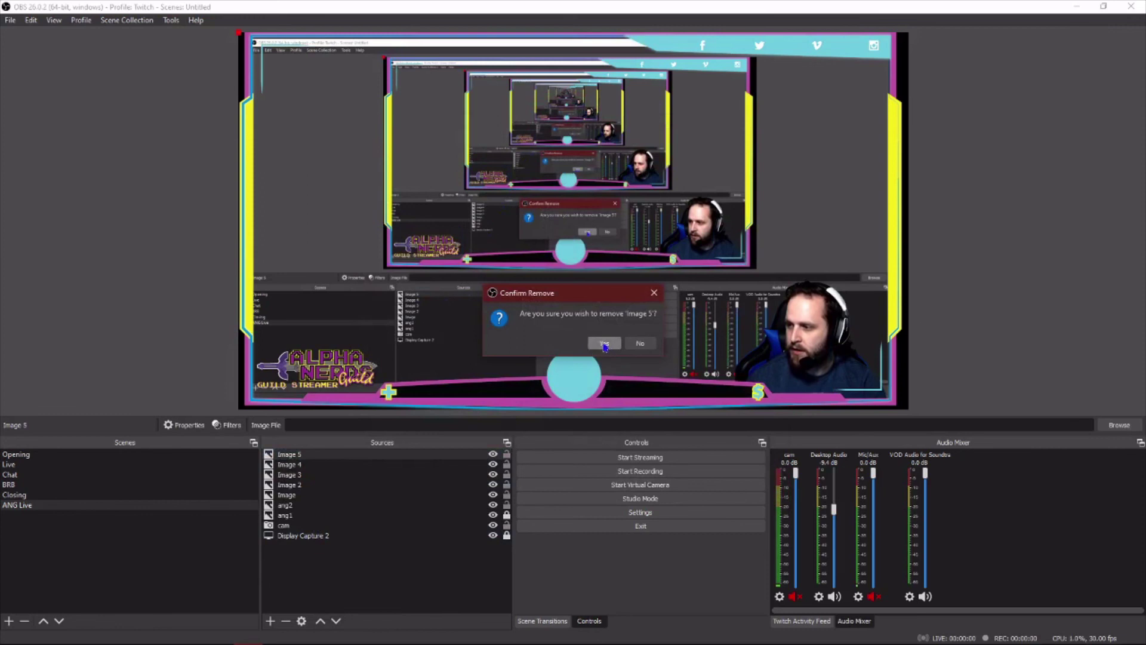
{"action": "key", "text": "Return"}
{"action": "left_click", "coordinate": [270, 621]}
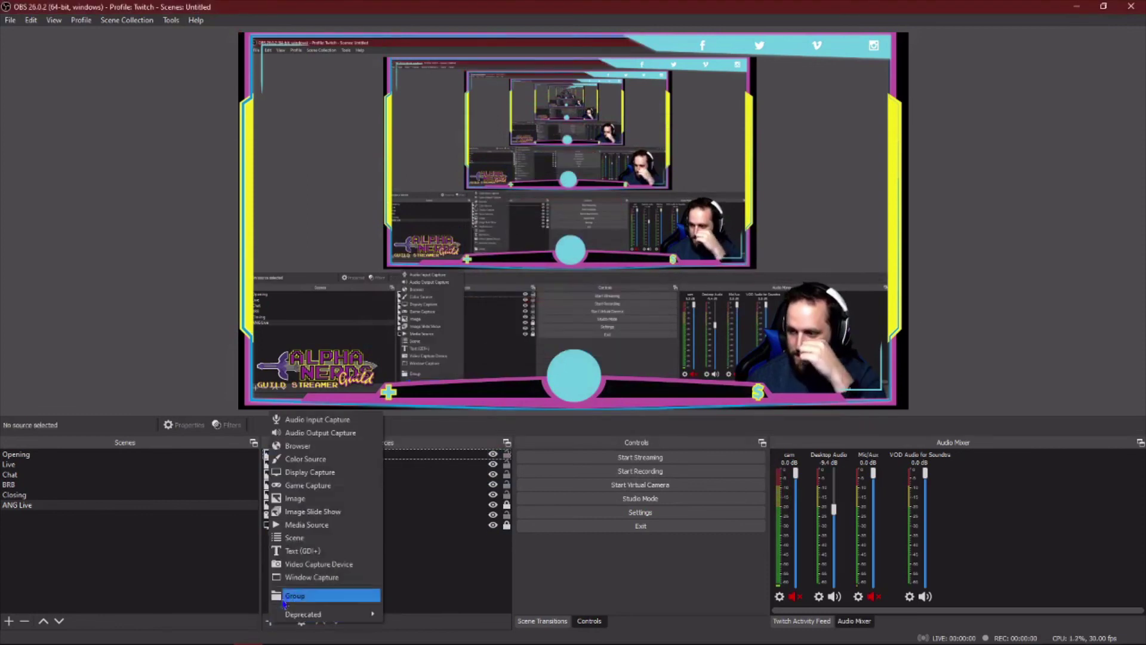
{"action": "left_click", "coordinate": [364, 499]}
{"action": "left_click", "coordinate": [478, 277]}
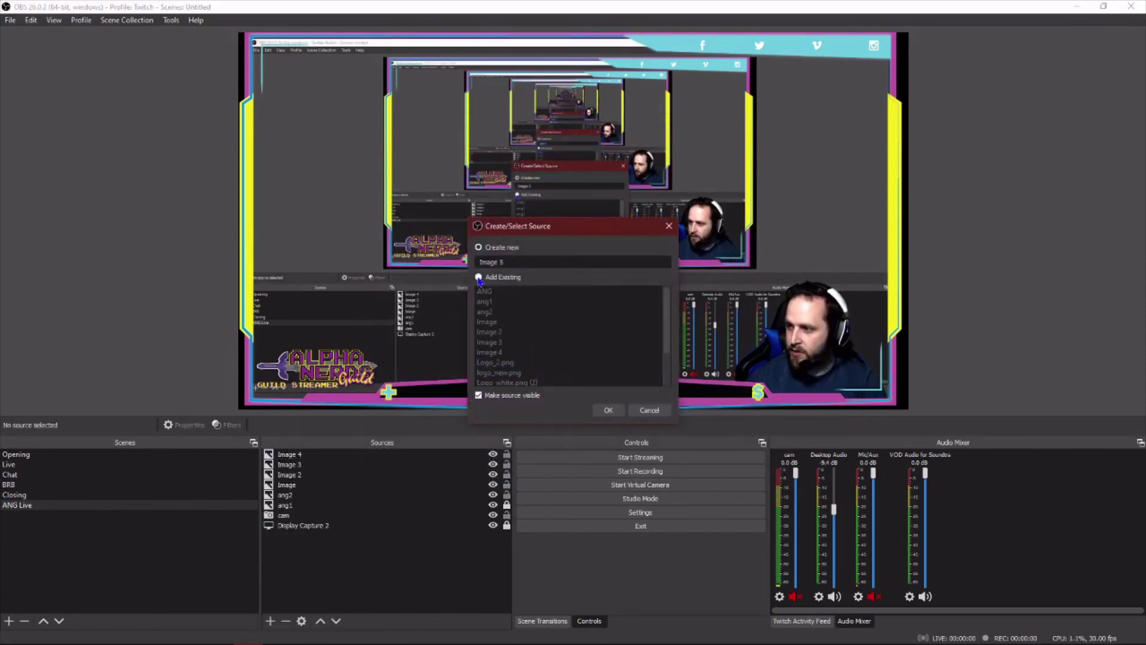
{"action": "left_click", "coordinate": [500, 354]}
{"action": "left_click", "coordinate": [594, 409]}
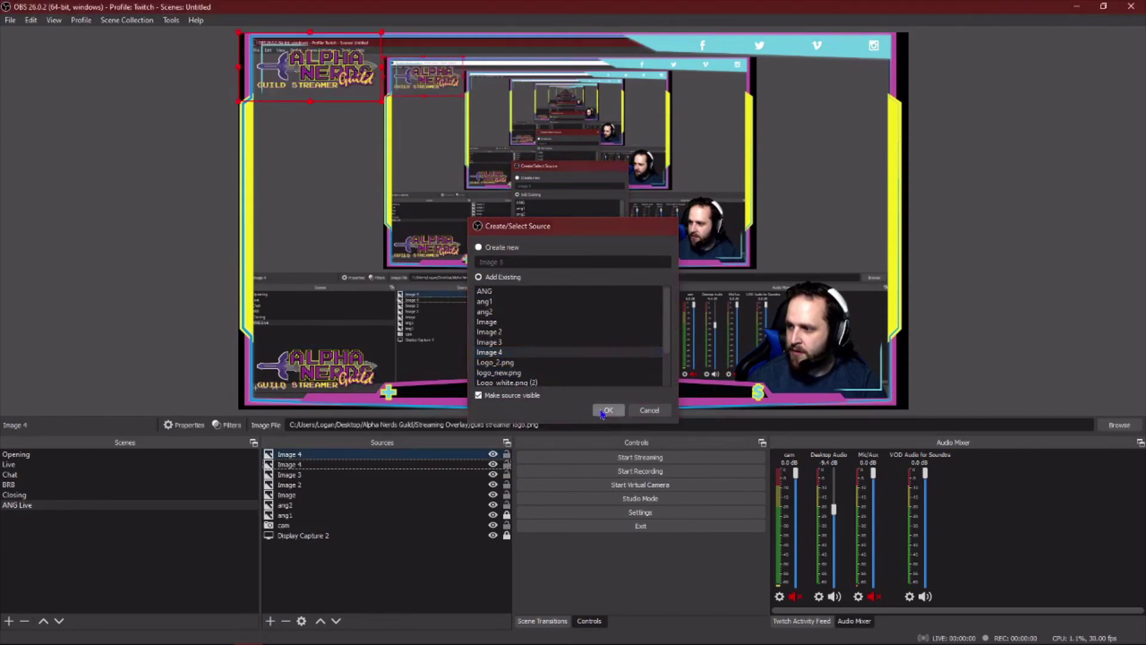
{"action": "key", "text": "Delete"}
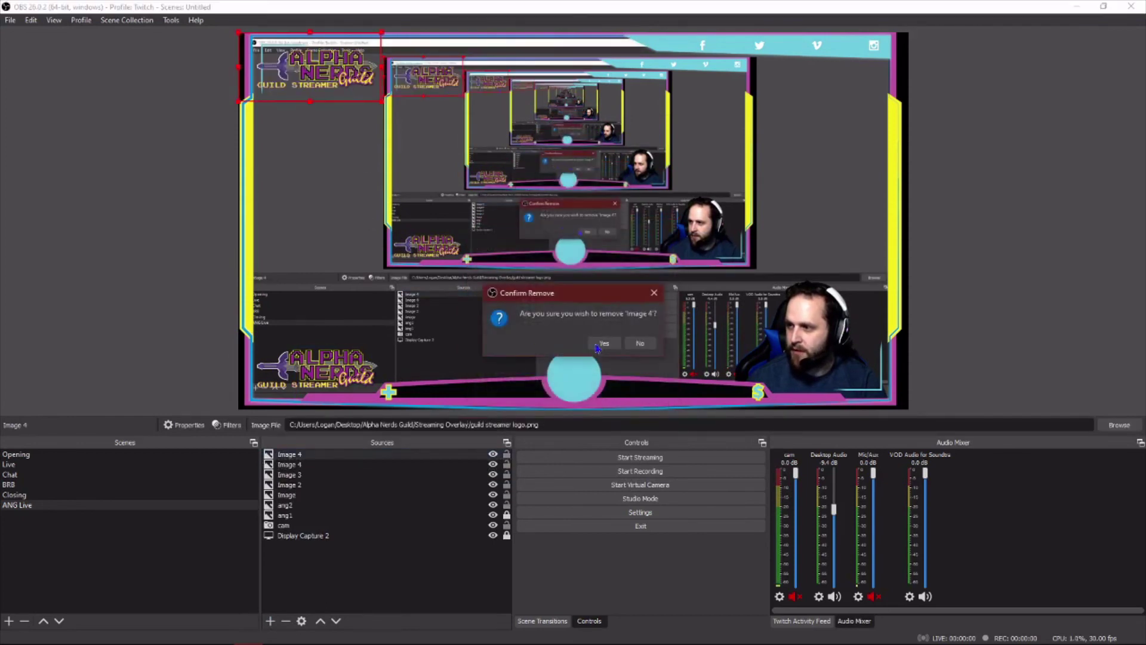
{"action": "left_click", "coordinate": [626, 531]}
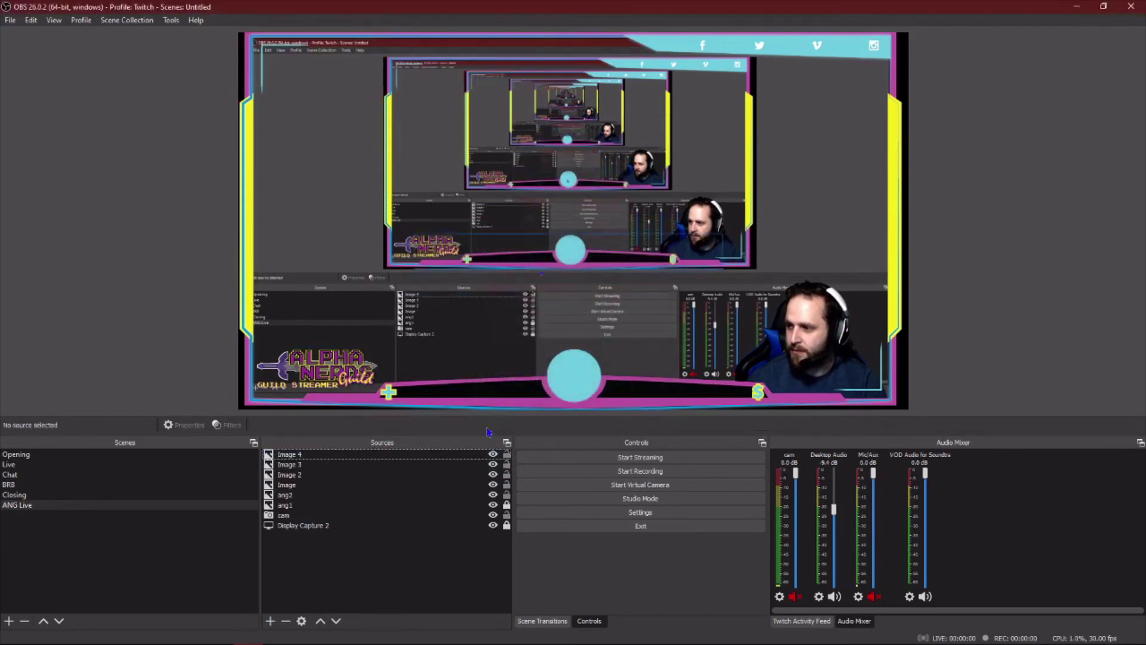
Add the existing image source Logo_2.png and scale it to fit inside the blue circle at the bottom centre of the overlay
{"action": "left_click", "coordinate": [270, 620]}
{"action": "left_click", "coordinate": [351, 503]}
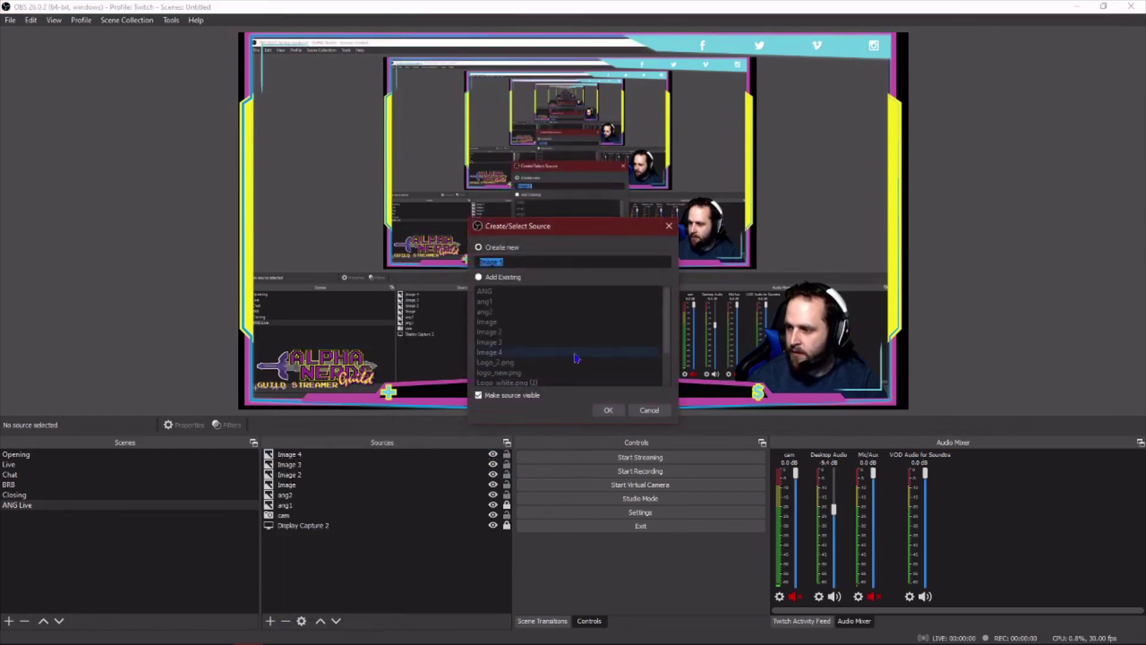
{"action": "left_click", "coordinate": [478, 277]}
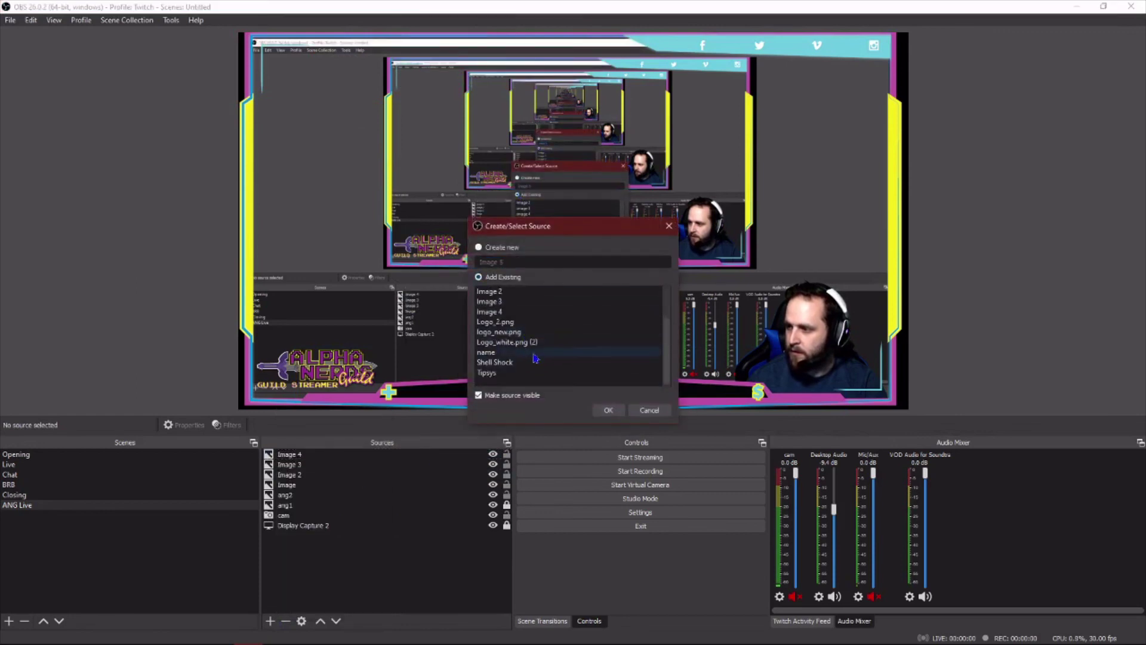
{"action": "left_click", "coordinate": [513, 322]}
{"action": "left_click", "coordinate": [596, 407]}
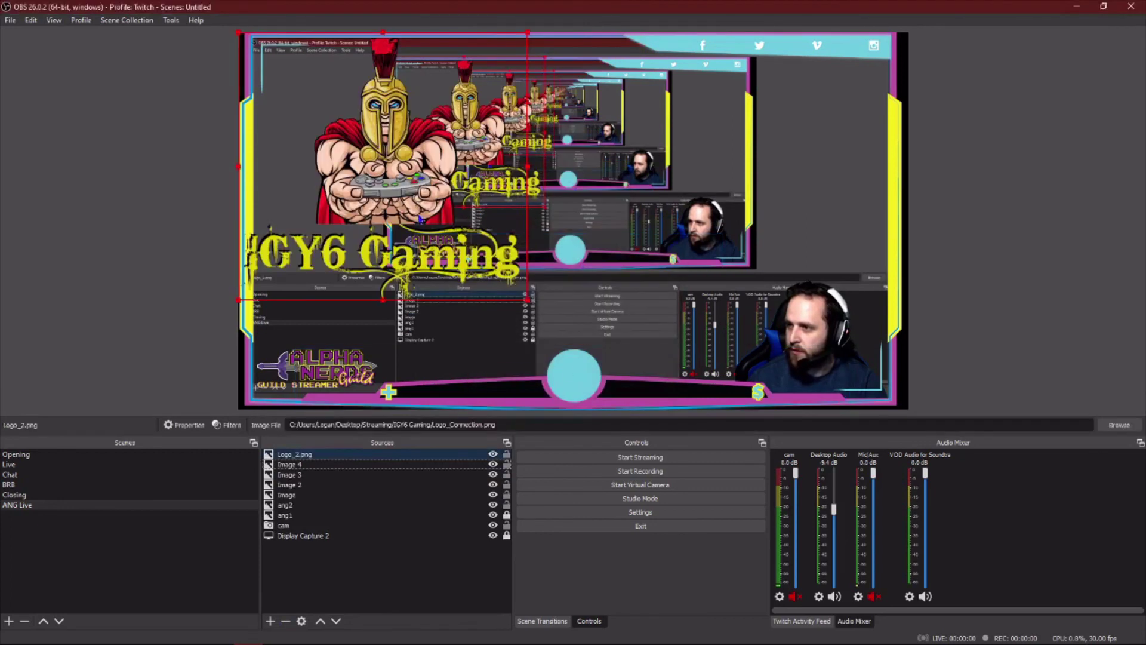
{"action": "left_click_drag", "start_coordinate": [533, 309], "coordinate": [596, 399]}
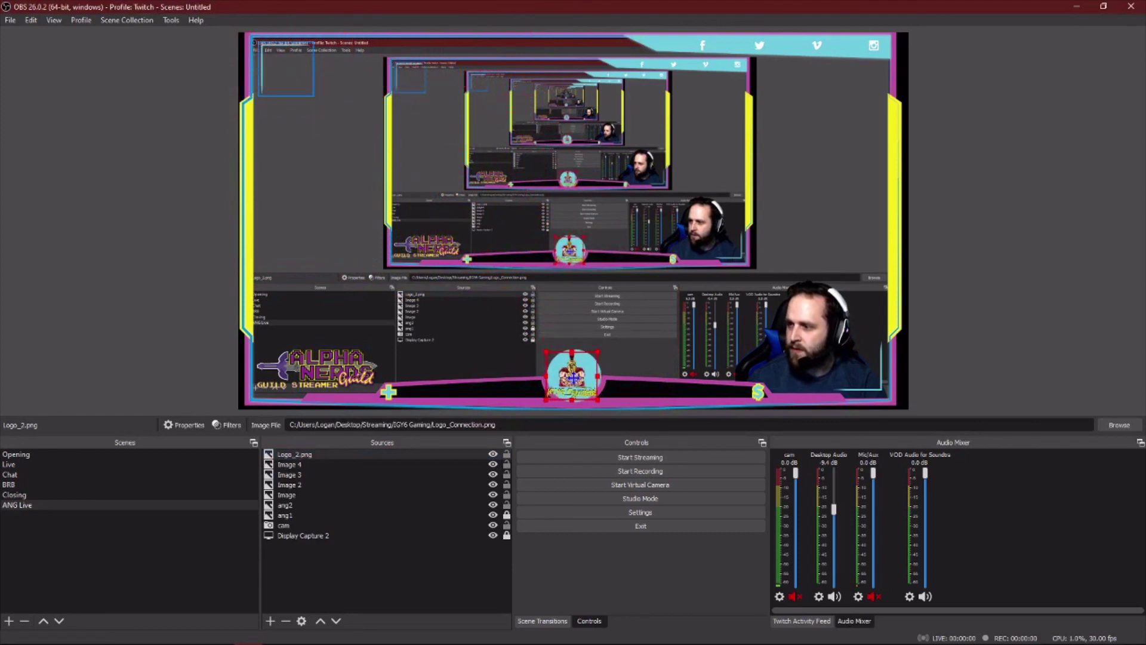
{"action": "left_click", "coordinate": [1002, 236]}
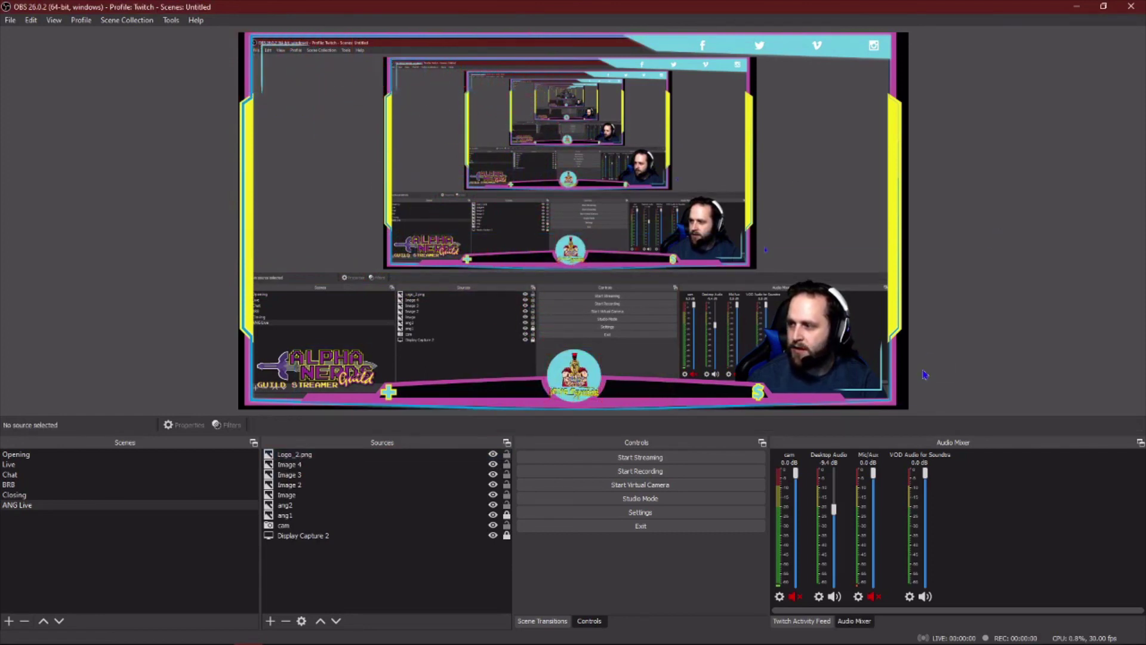
Remove the Logo_2.png source from the ANG Live scene
{"action": "left_click", "coordinate": [591, 391]}
{"action": "key", "text": "Delete"}
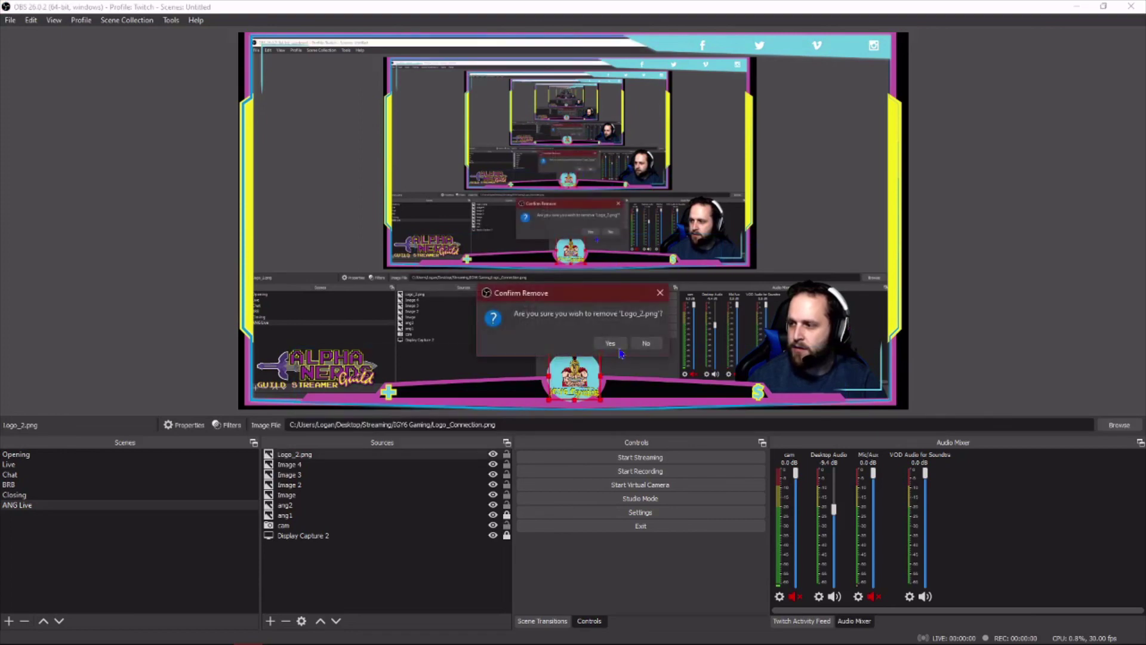
{"action": "left_click", "coordinate": [612, 344]}
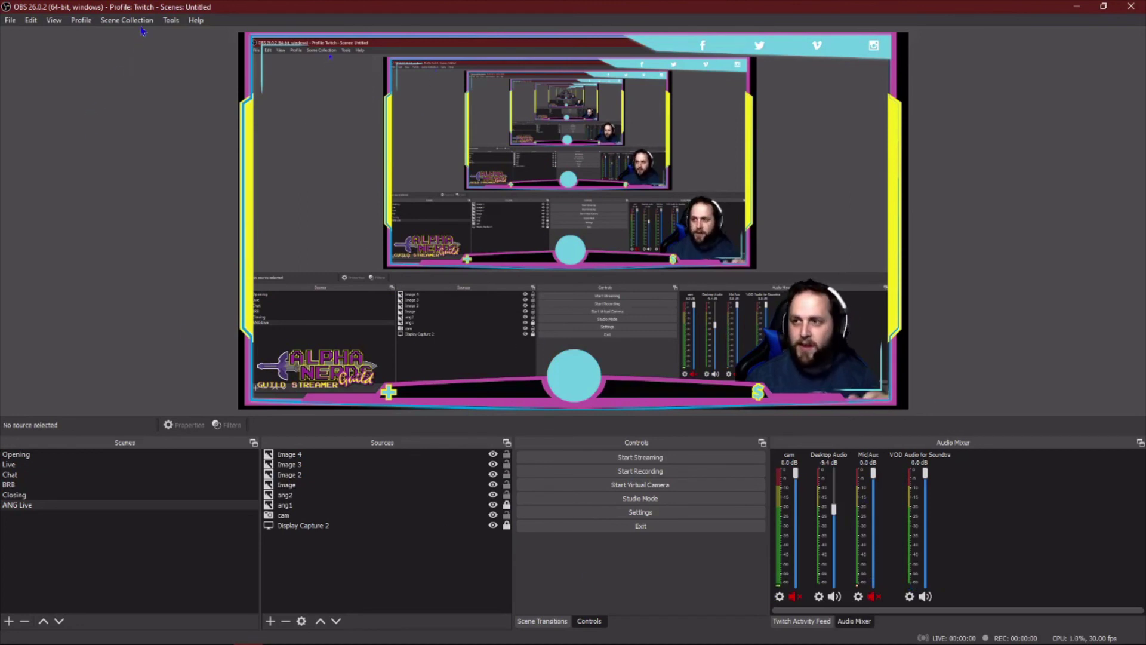
Show the Stats dock to view the performance figures and close it again
{"action": "left_click", "coordinate": [52, 20]}
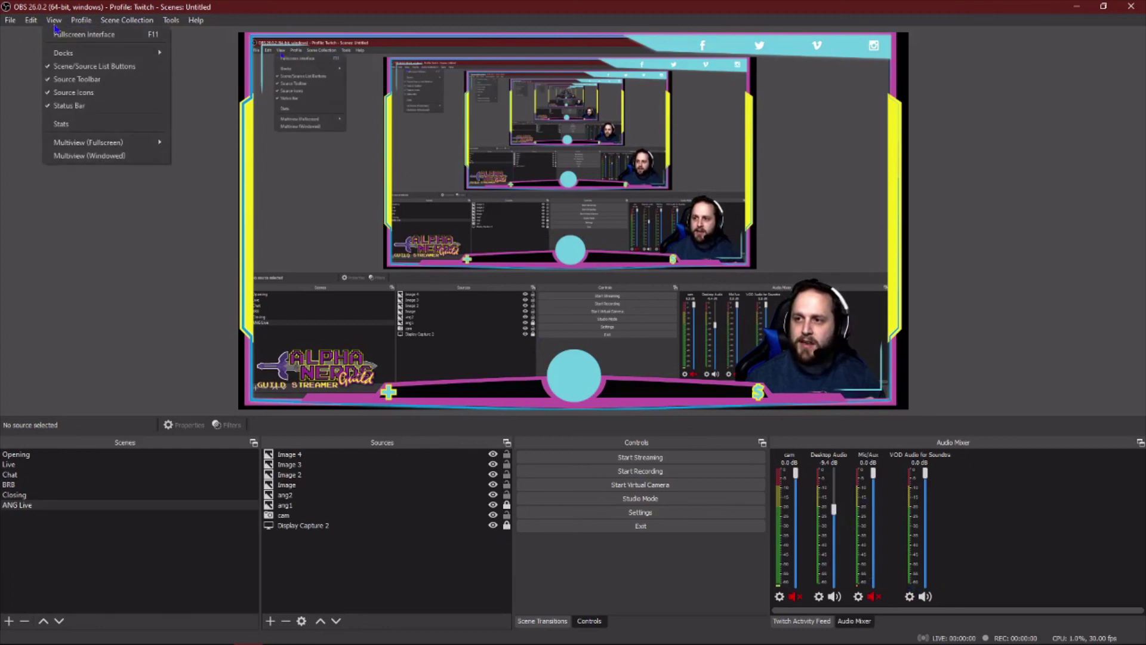
{"action": "mouse_move", "coordinate": [119, 53]}
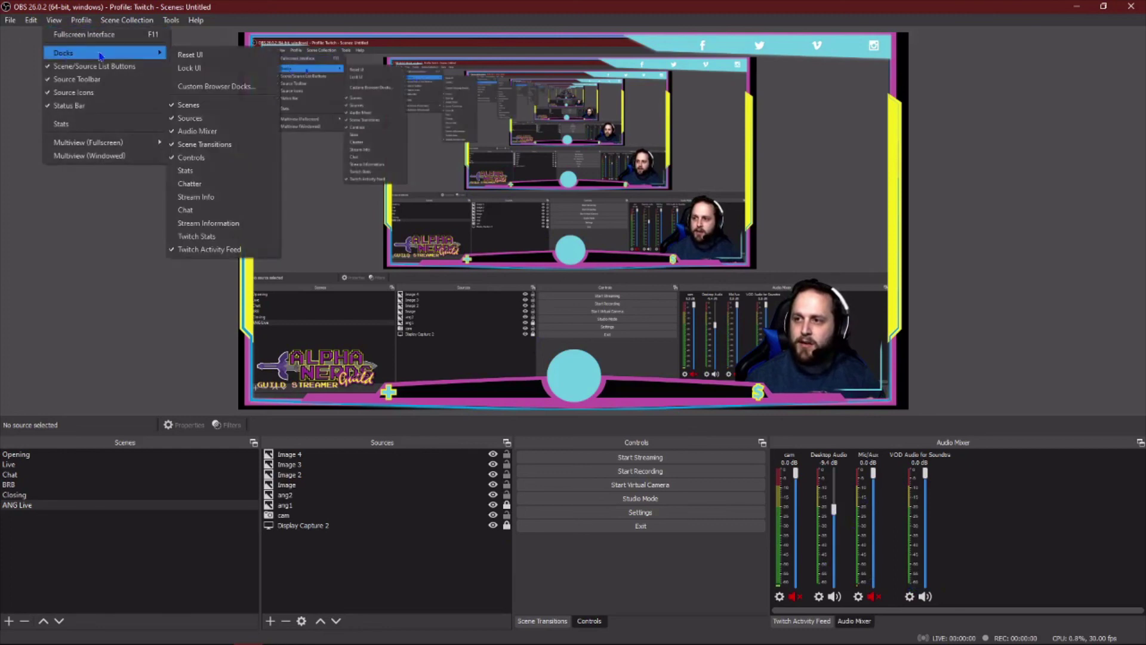
{"action": "left_click", "coordinate": [205, 174]}
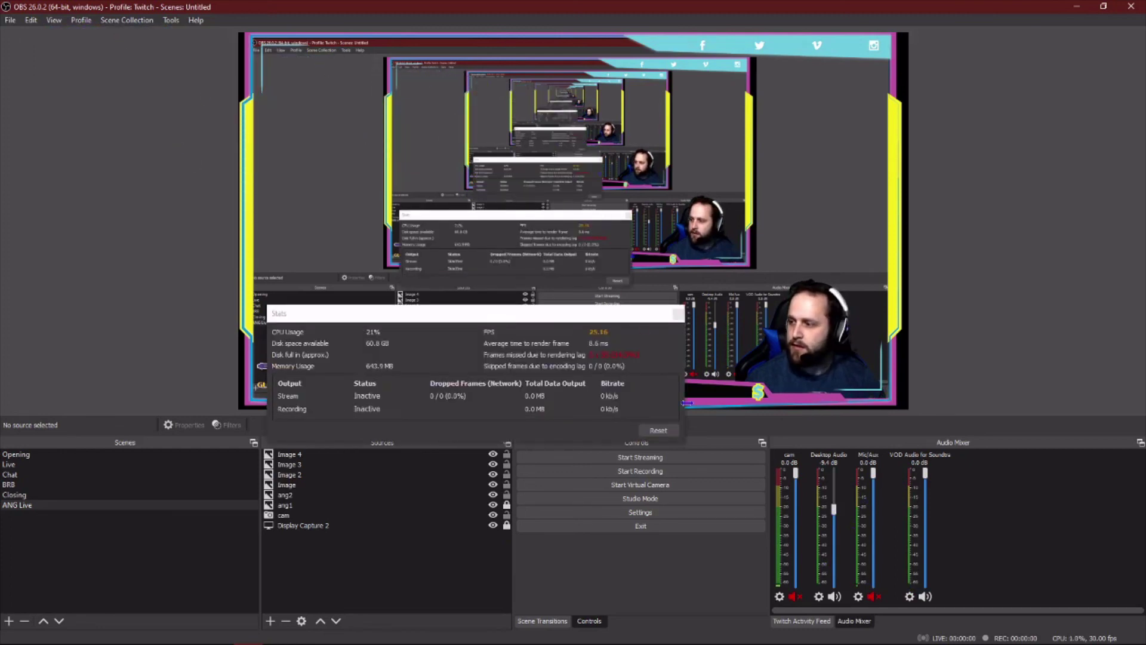
{"action": "left_click", "coordinate": [678, 313]}
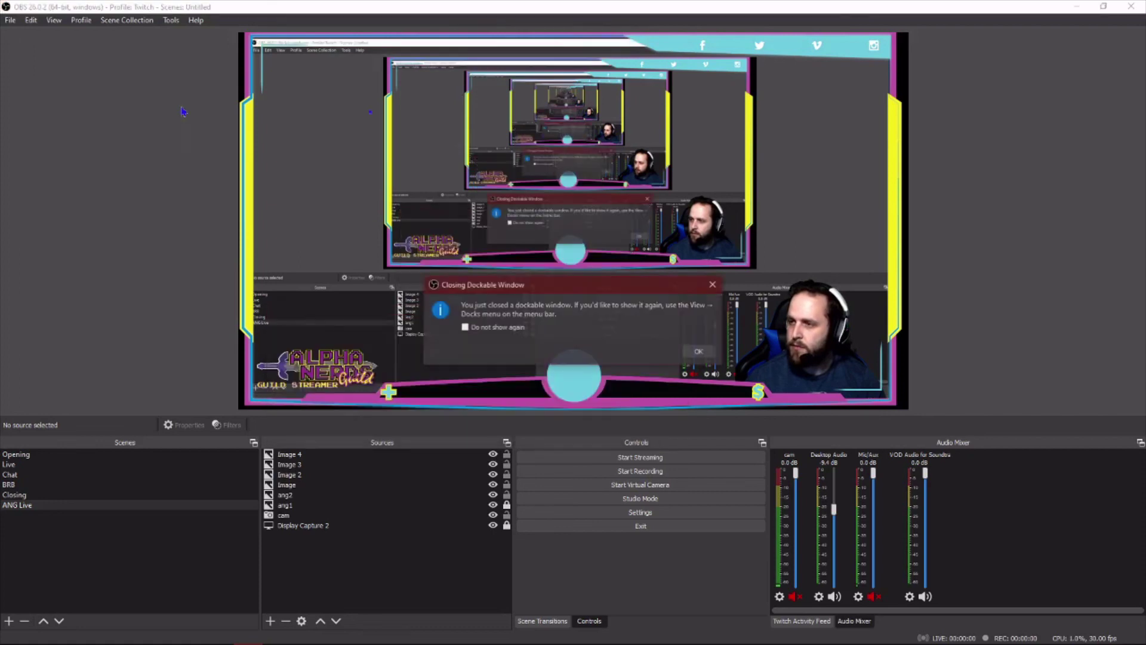
{"action": "left_click", "coordinate": [699, 351]}
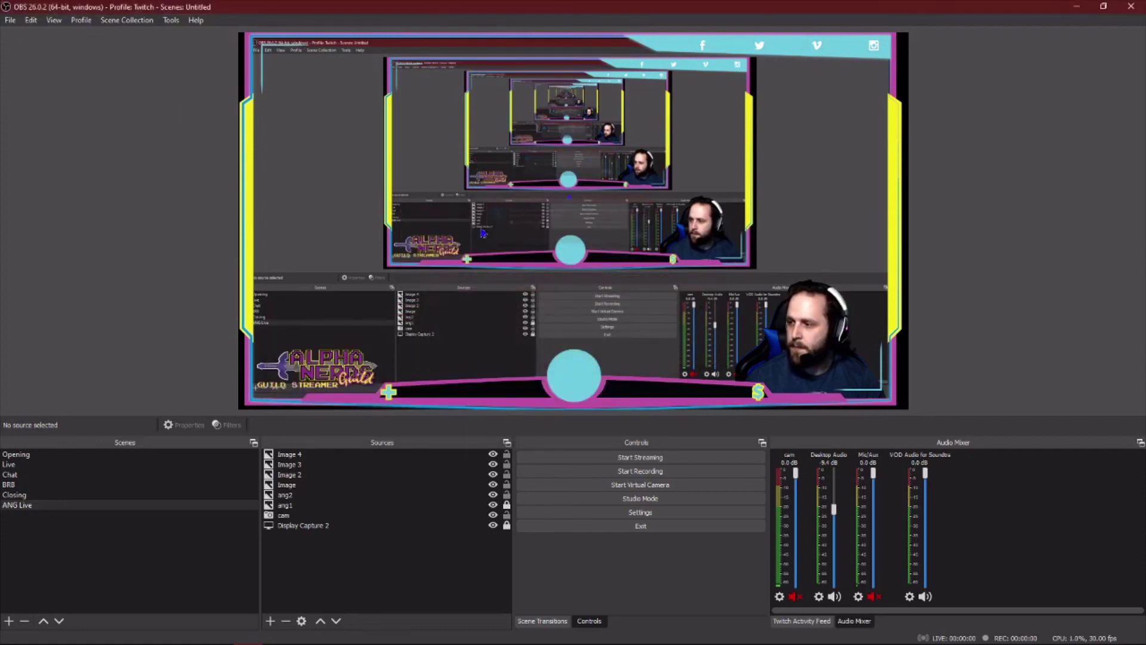
{"action": "left_click", "coordinate": [53, 20]}
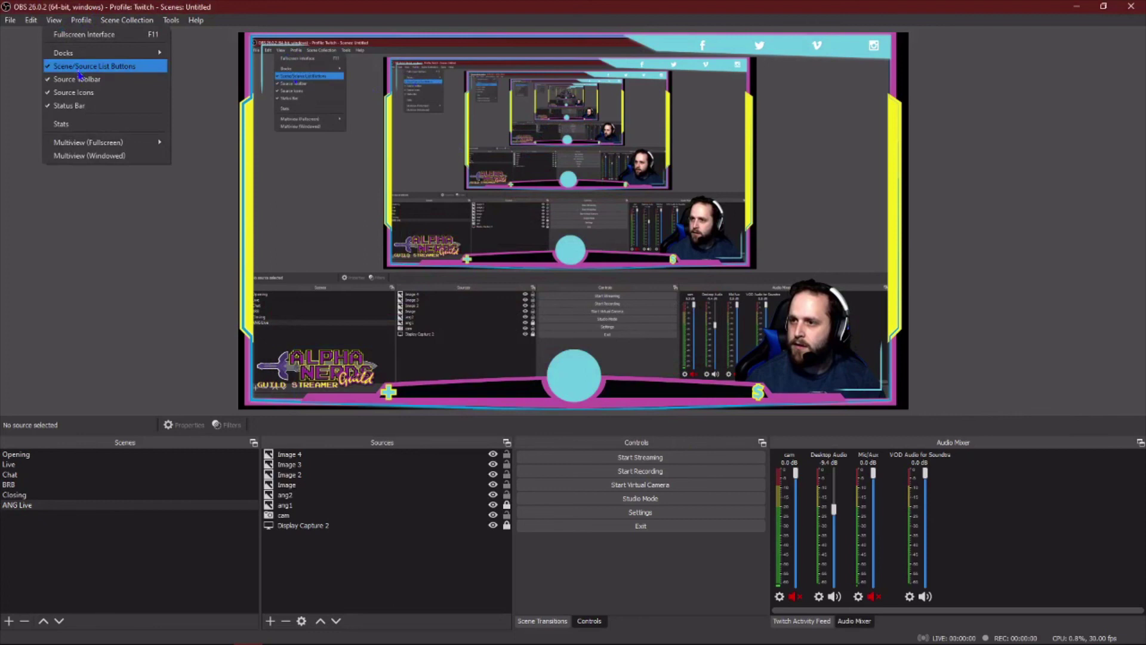
{"action": "left_click", "coordinate": [136, 286]}
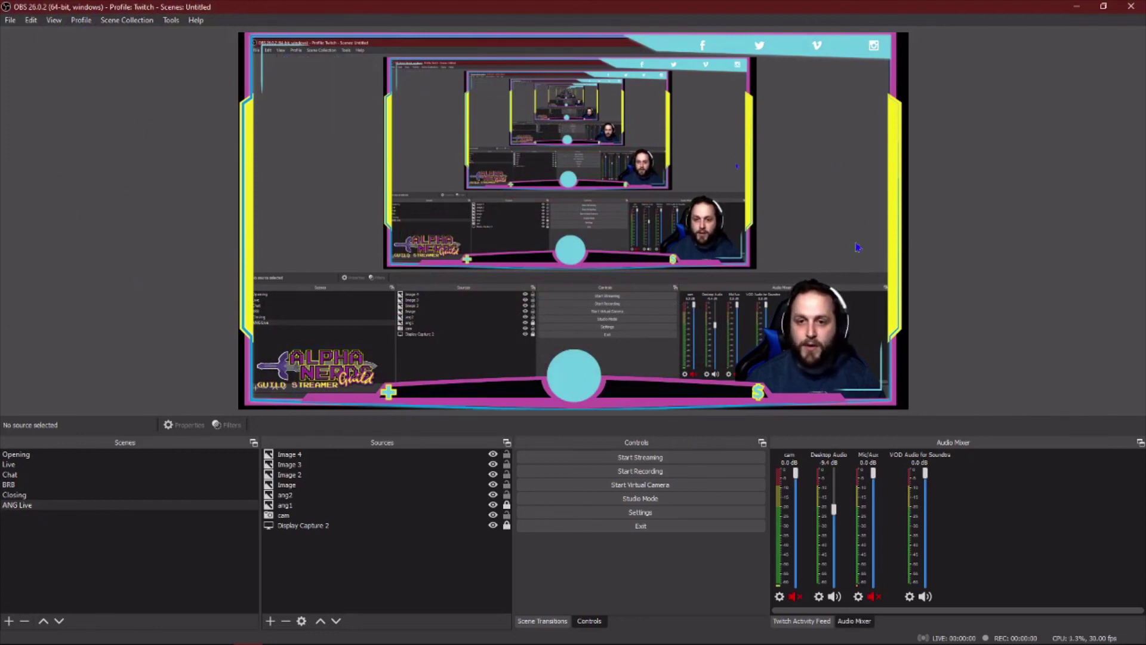
View the Twitch Activity Feed dock and switch back to the Audio Mixer
{"action": "left_click", "coordinate": [801, 621]}
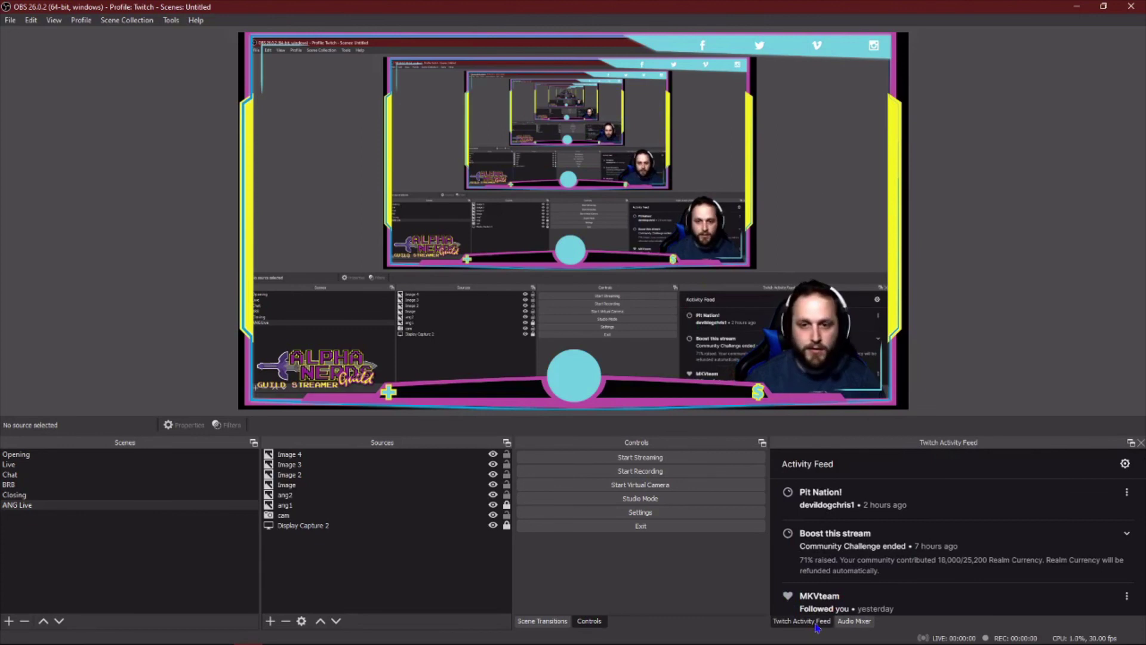
{"action": "left_click", "coordinate": [836, 621]}
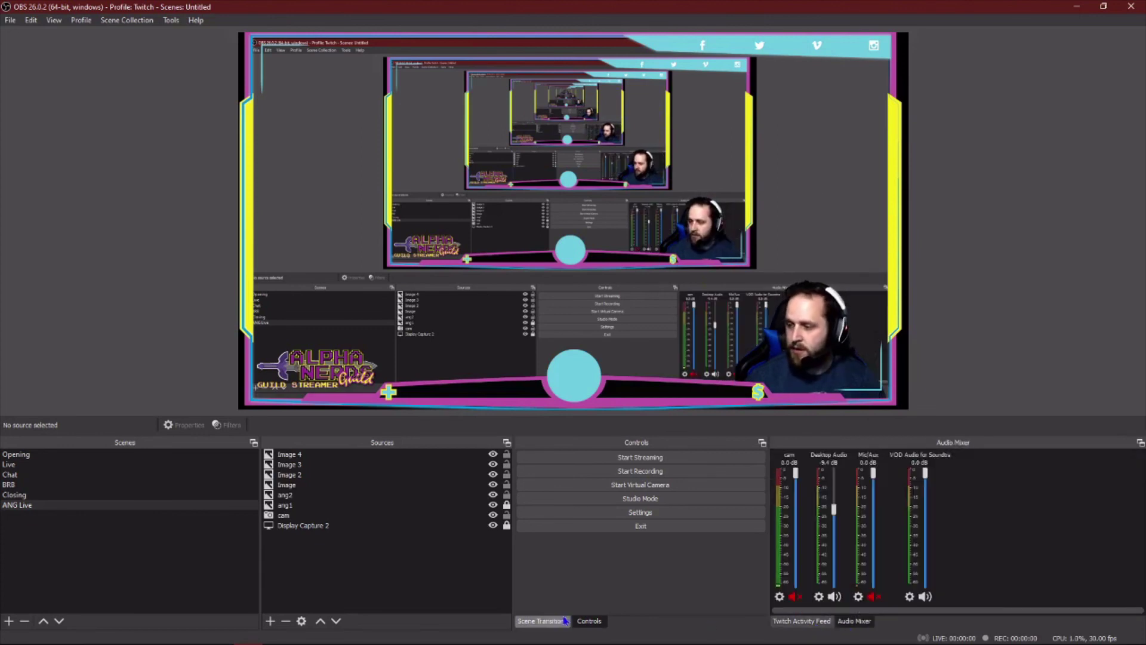